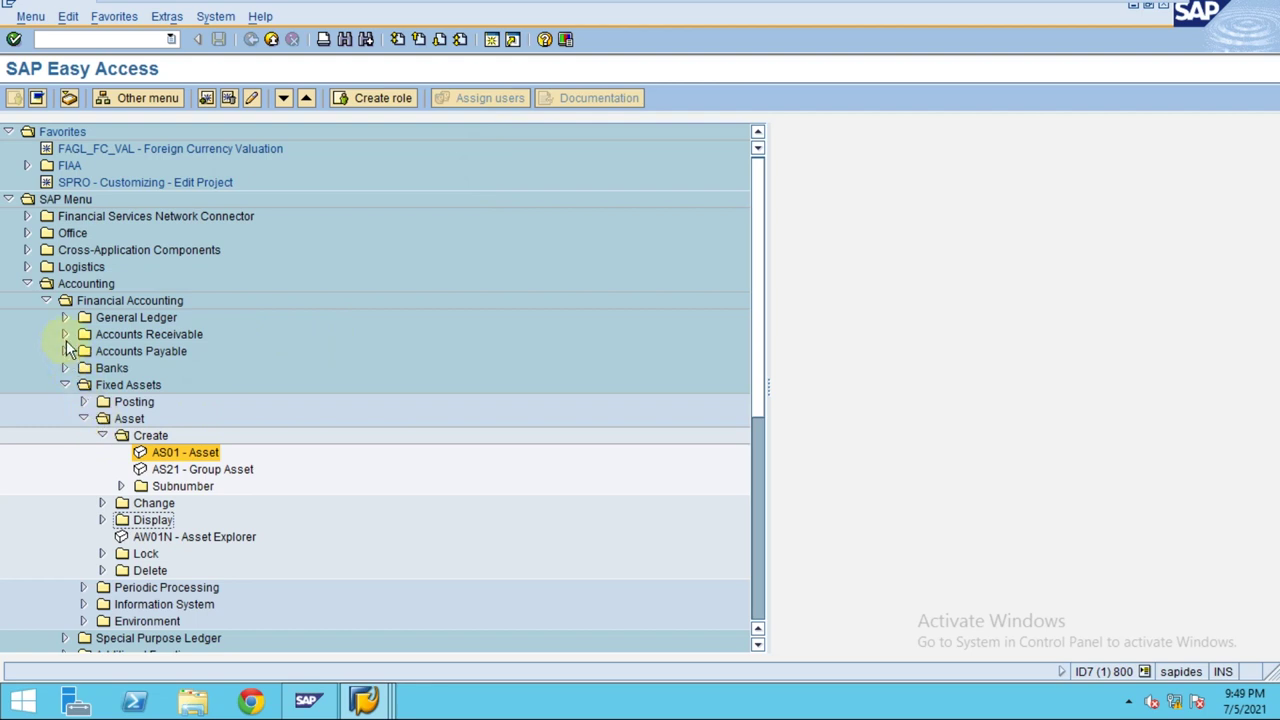
# Step: Start AS01 asset creation for company code 2800 and select the current asset class value
pyautogui.click(92, 303)
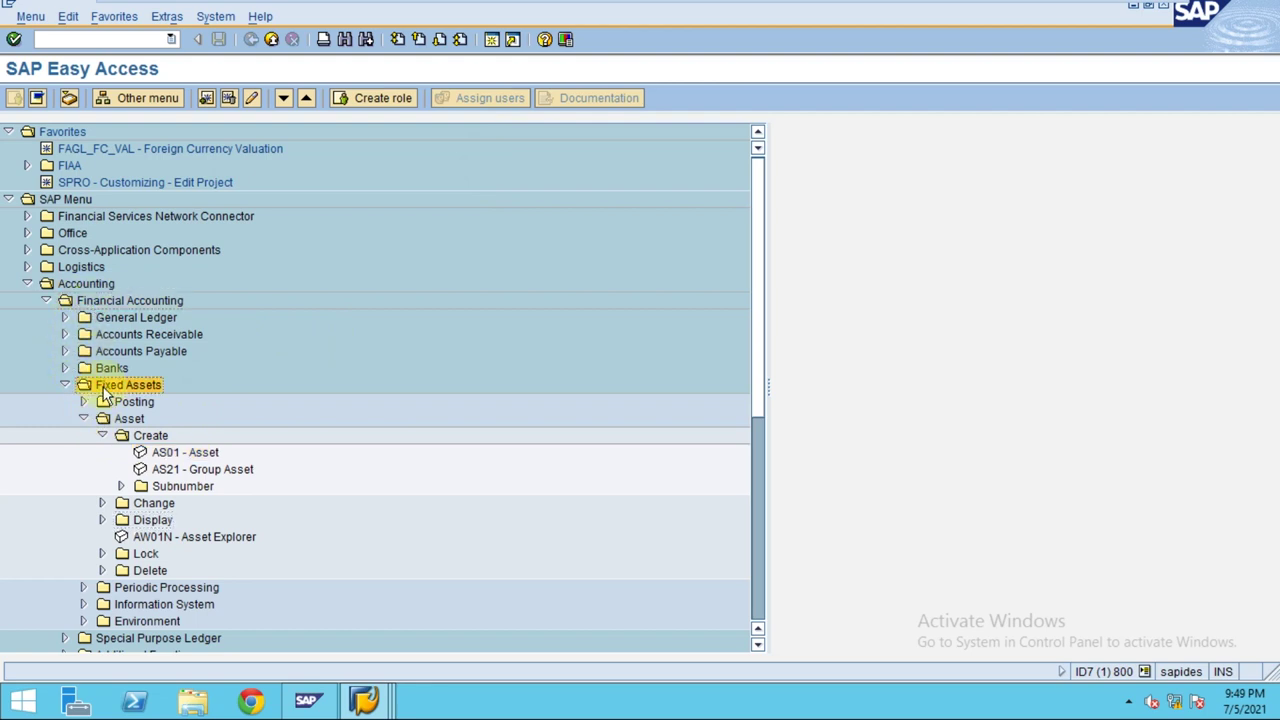
pyautogui.doubleClick(176, 453)
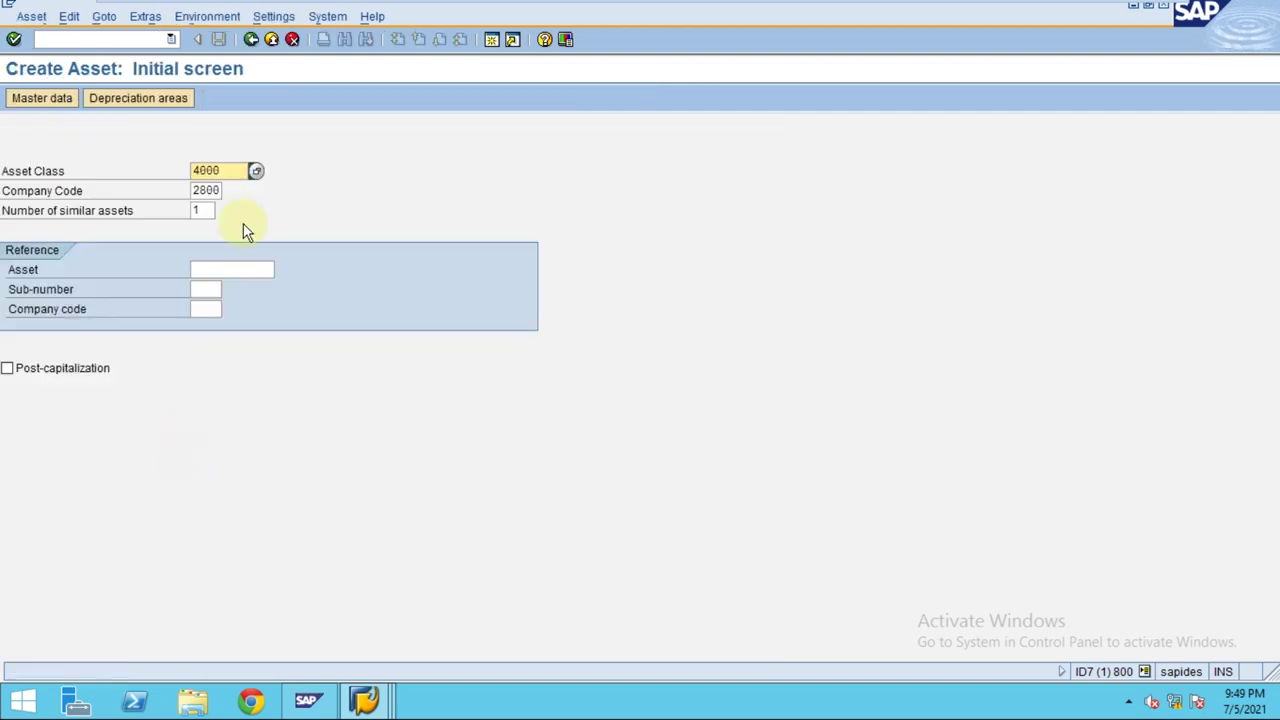
pyautogui.moveTo(234, 170); pyautogui.dragTo(183, 186)
# Step: Search asset classes and accept class 4000, Assets under construction, for the new asset
pyautogui.click(256, 171)
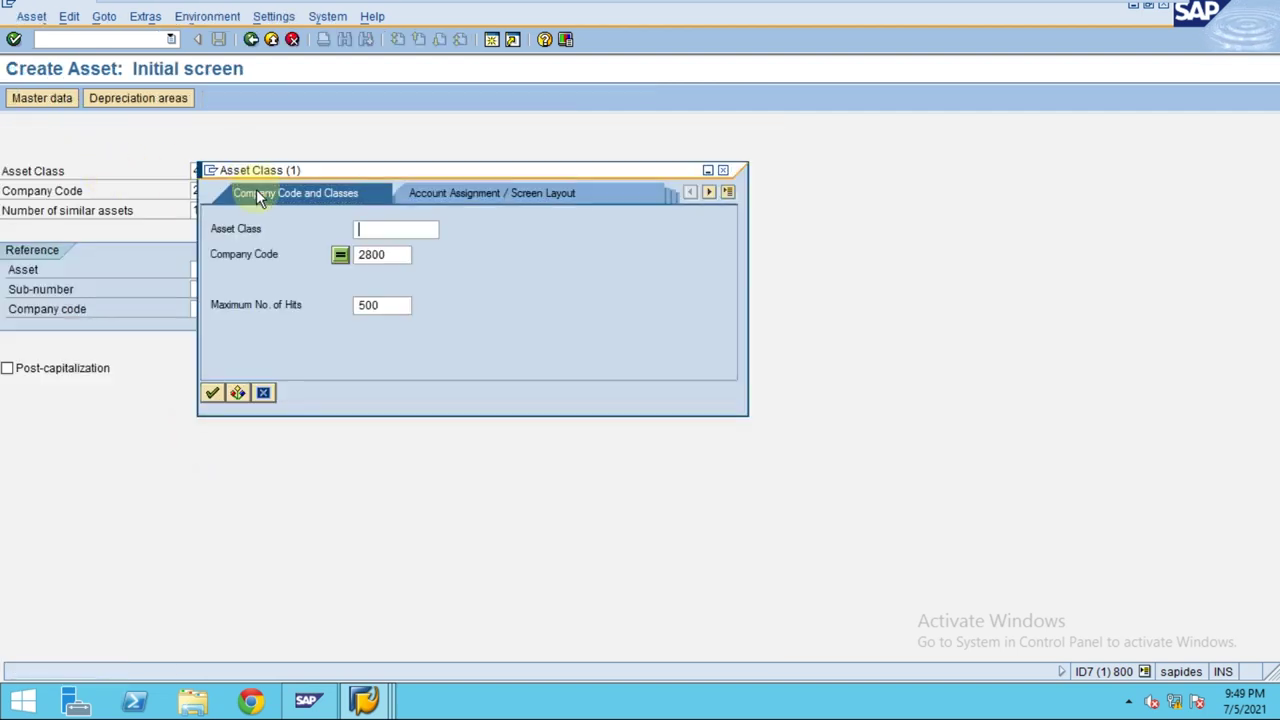
pyautogui.press('Return')
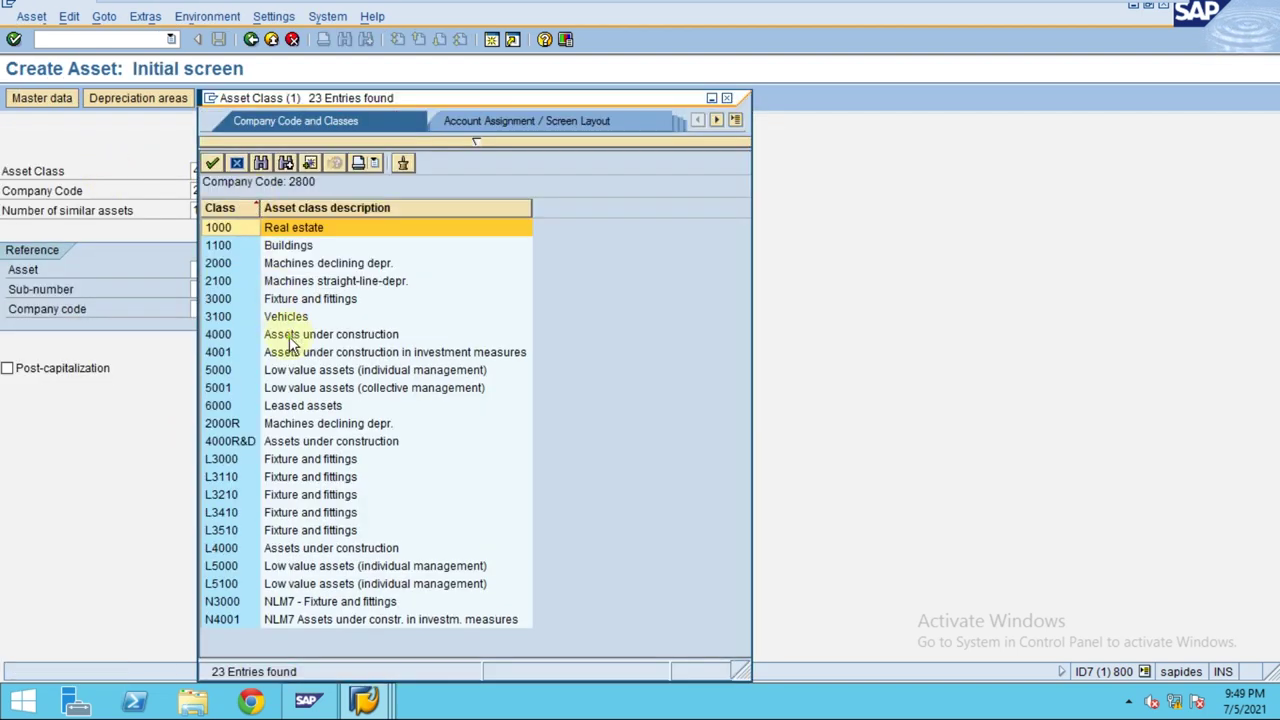
pyautogui.click(290, 340)
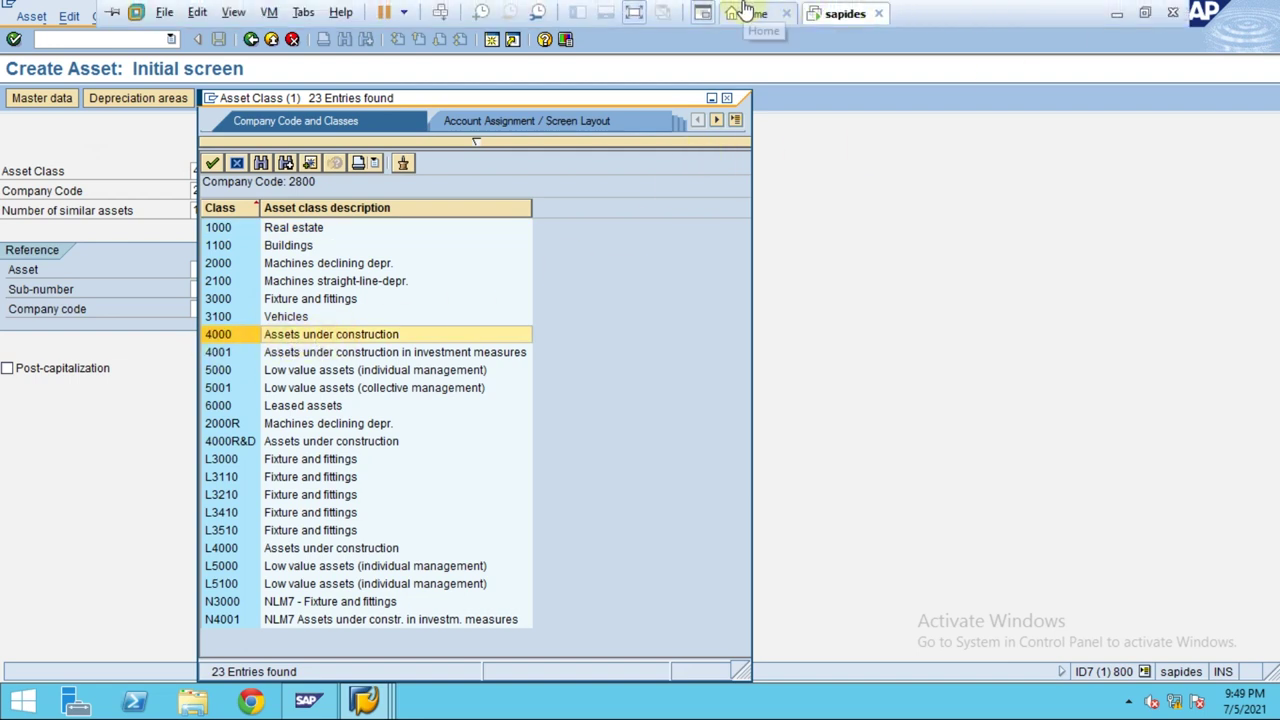
pyautogui.click(812, 13)
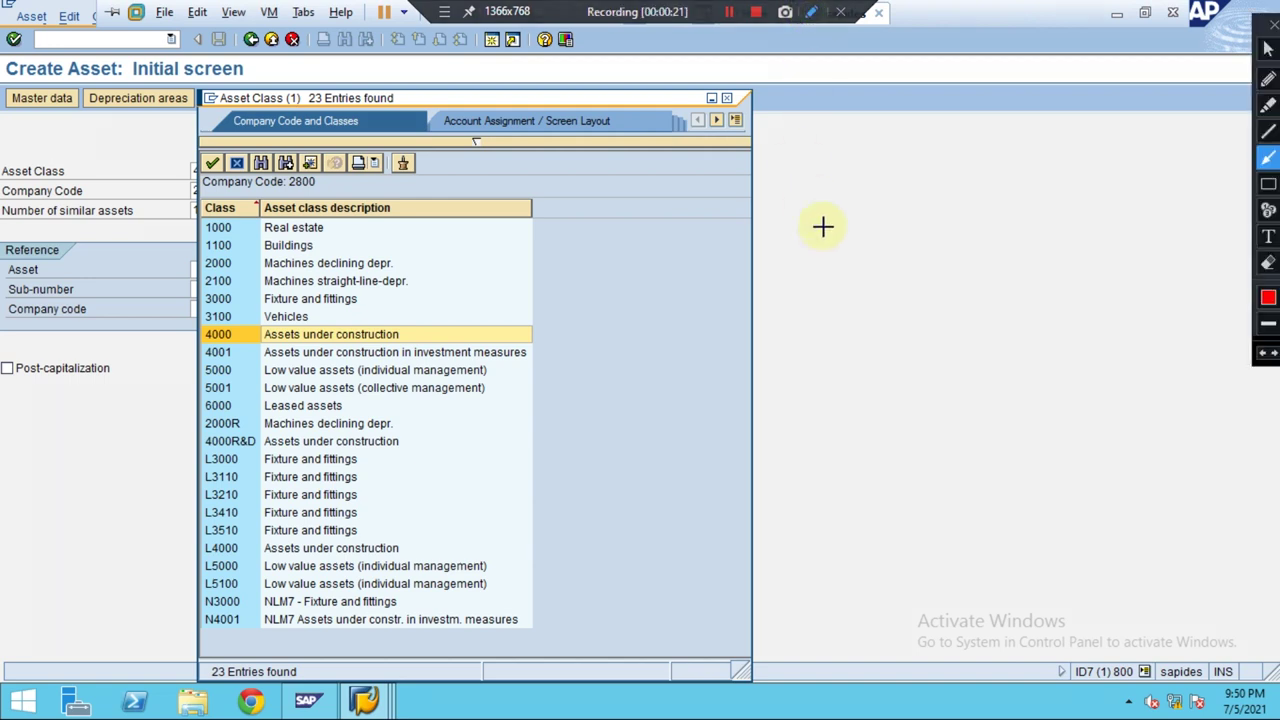
pyautogui.click(1268, 184)
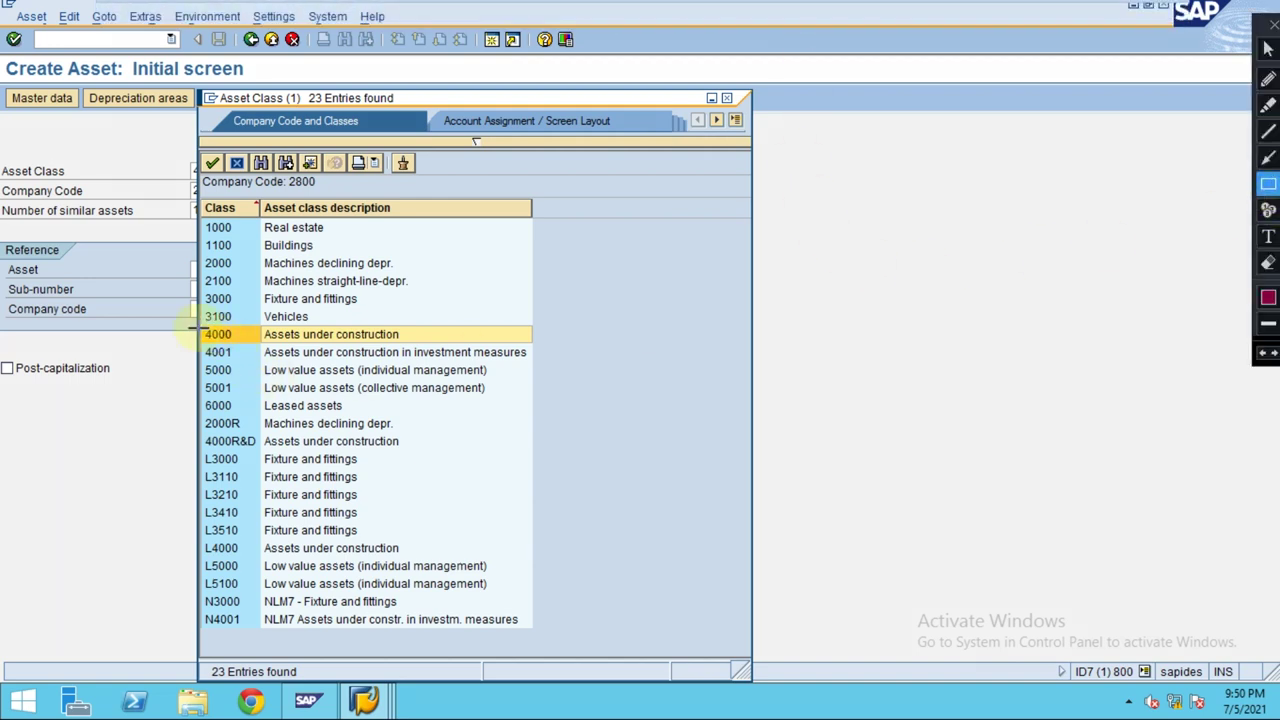
pyautogui.moveTo(194, 324); pyautogui.dragTo(435, 347)
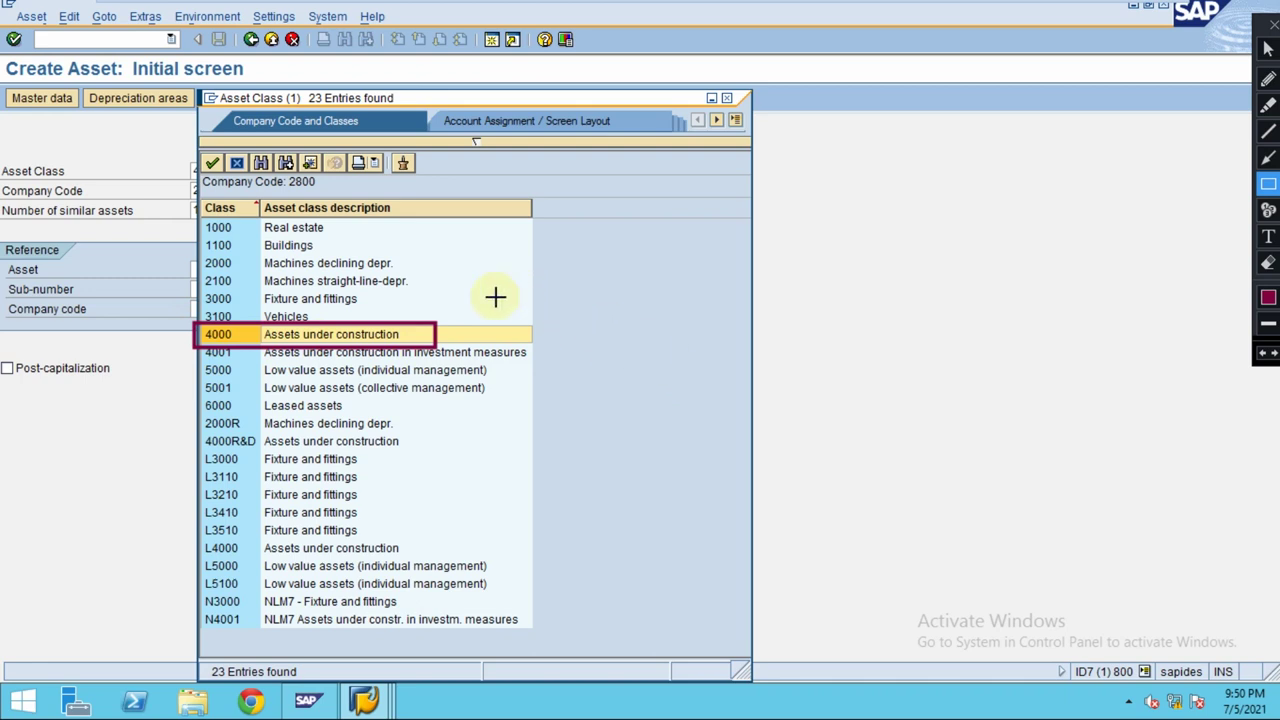
pyautogui.click(1268, 157)
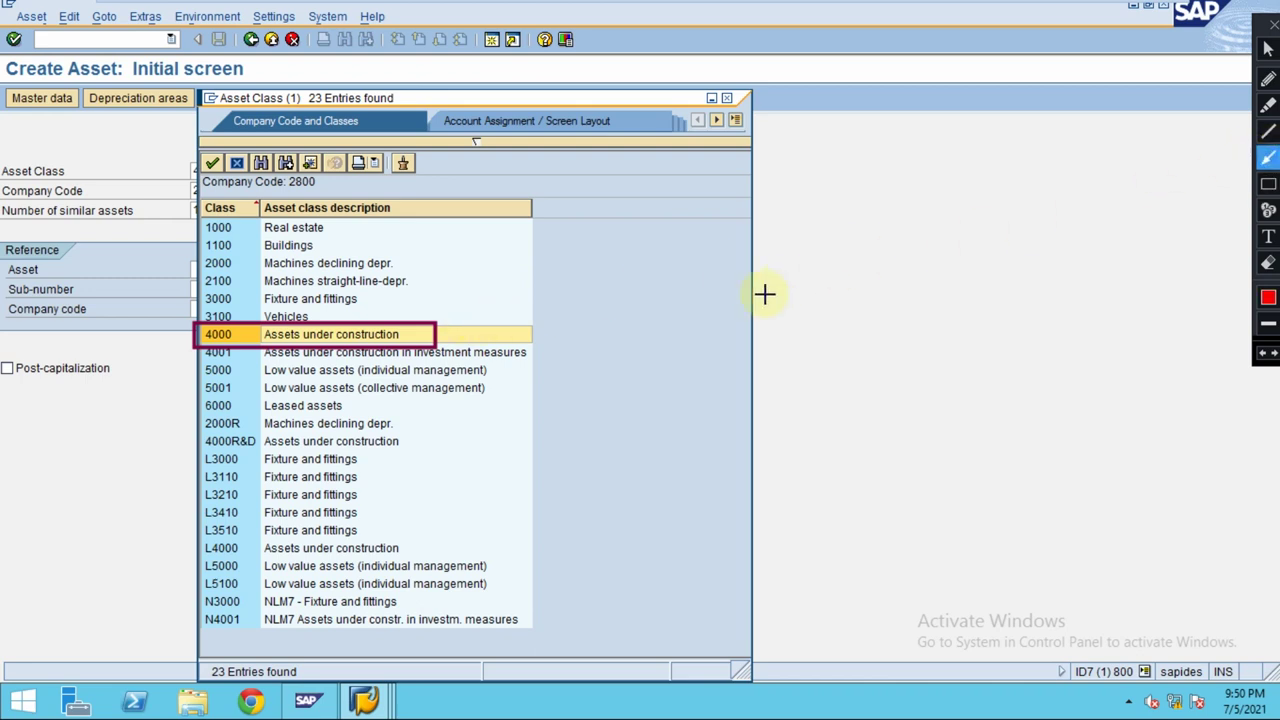
pyautogui.moveTo(676, 308); pyautogui.dragTo(436, 334)
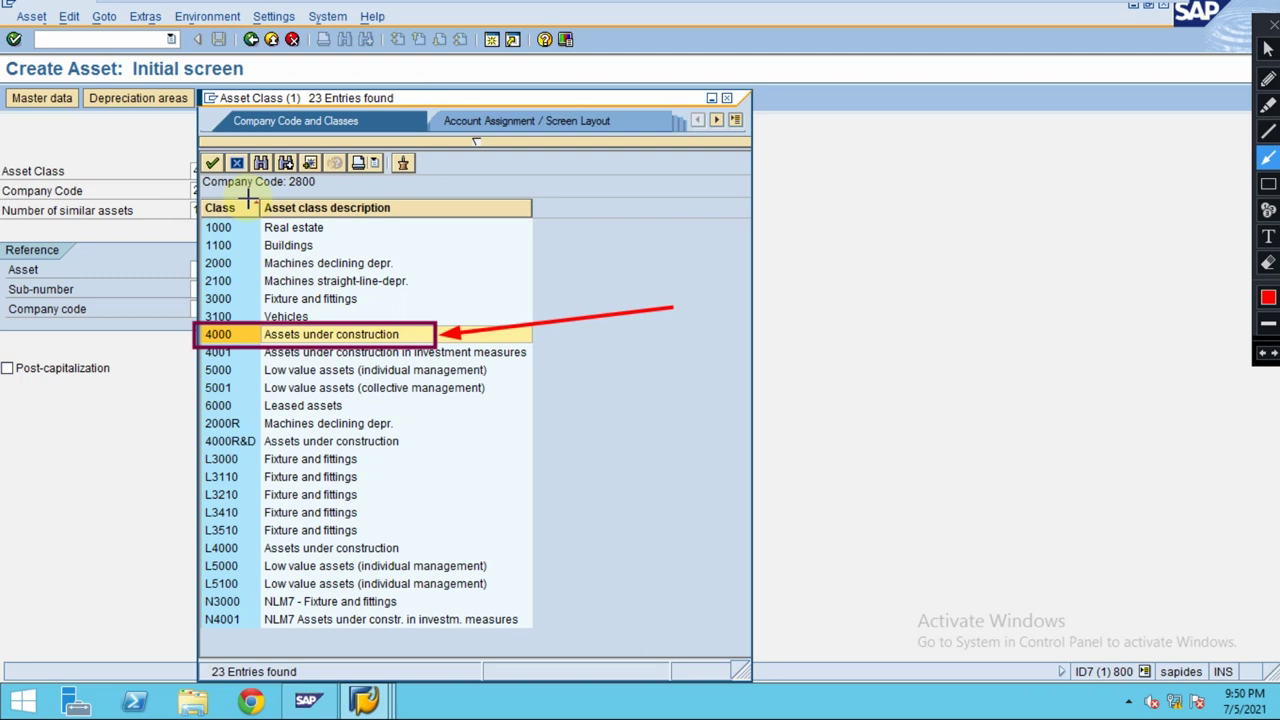
pyautogui.press('Escape')
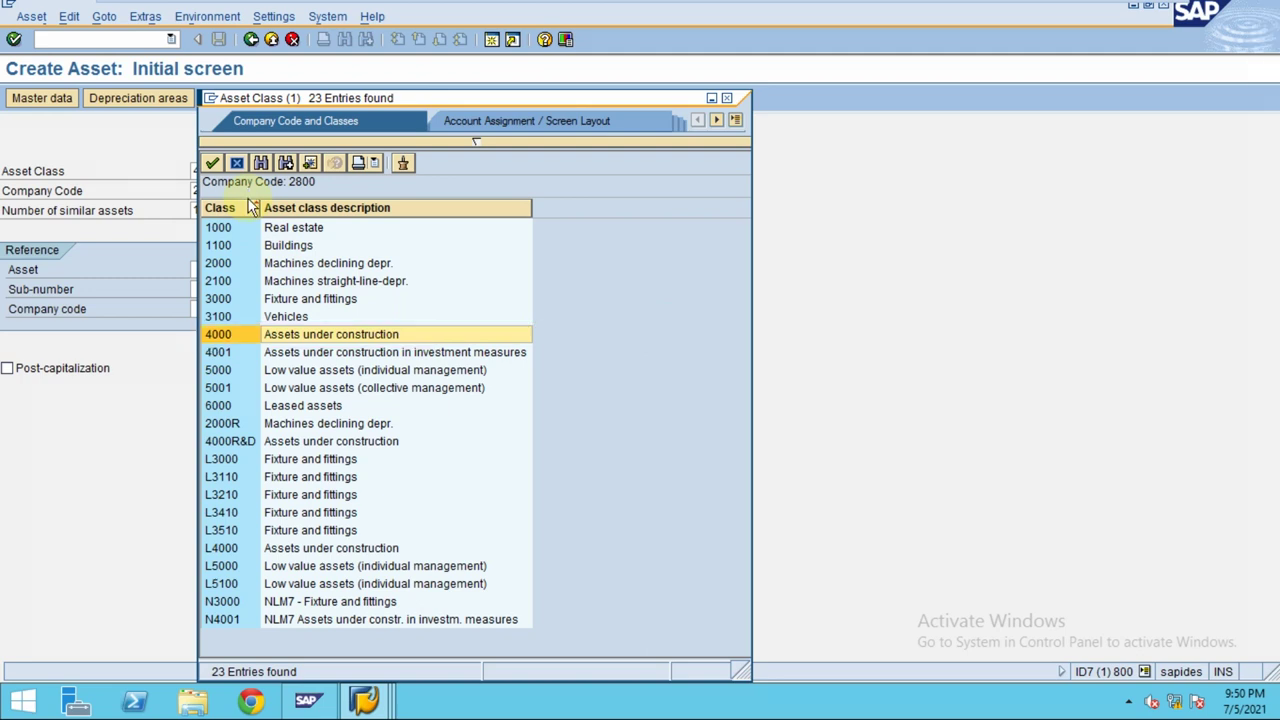
pyautogui.click(212, 162)
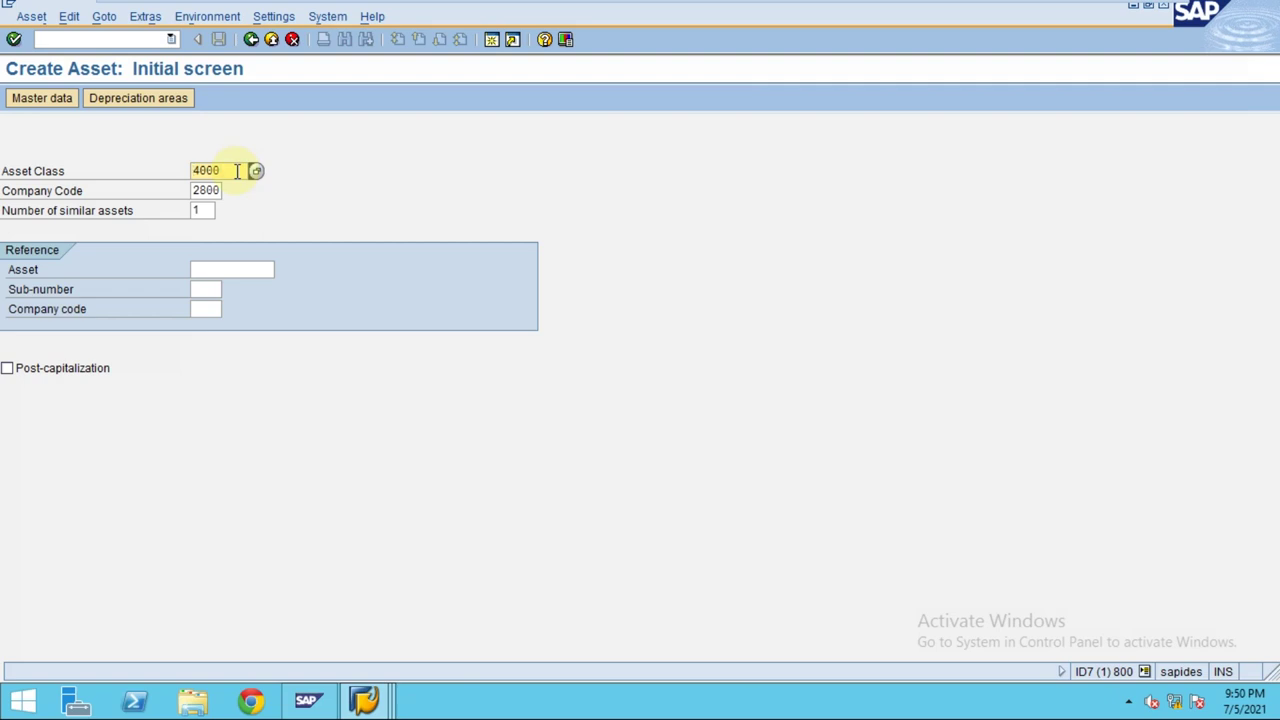
# Step: Enter the asset description 'Asset Under Construction 2' on the master data screen
pyautogui.press('Return')
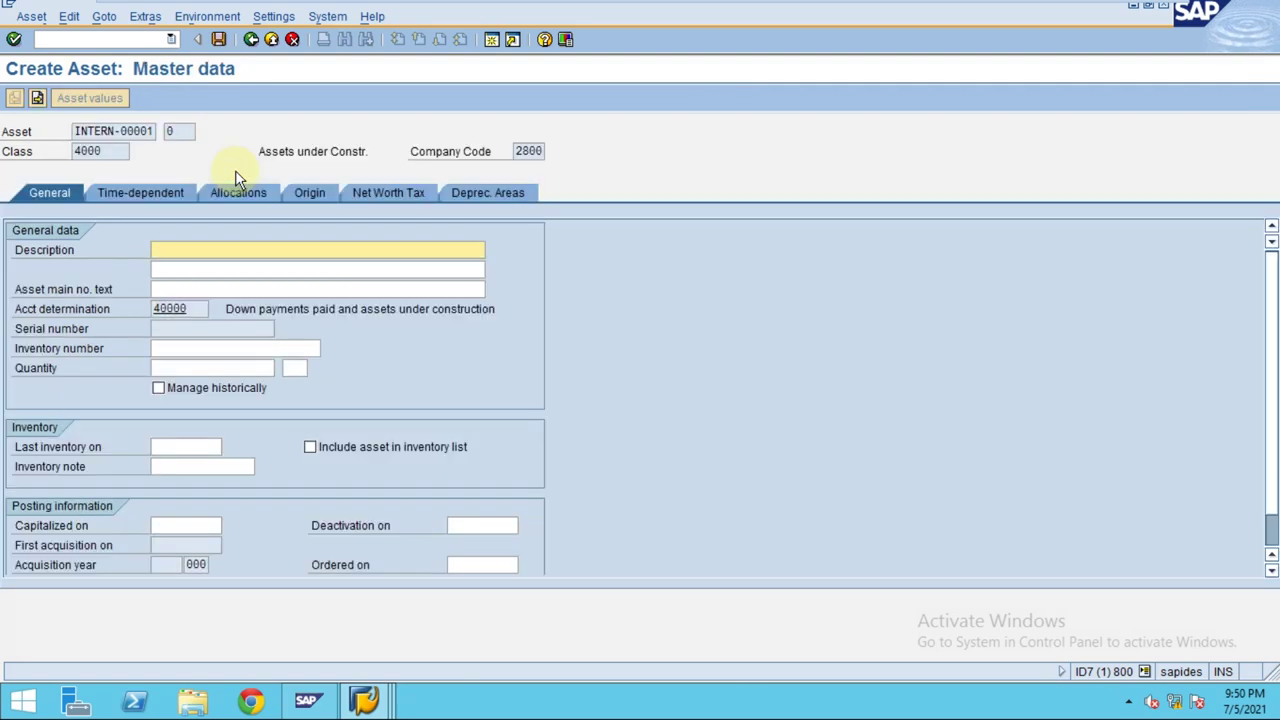
pyautogui.click(262, 252)
pyautogui.click(262, 268)
pyautogui.write('Asset Under Construction 2')
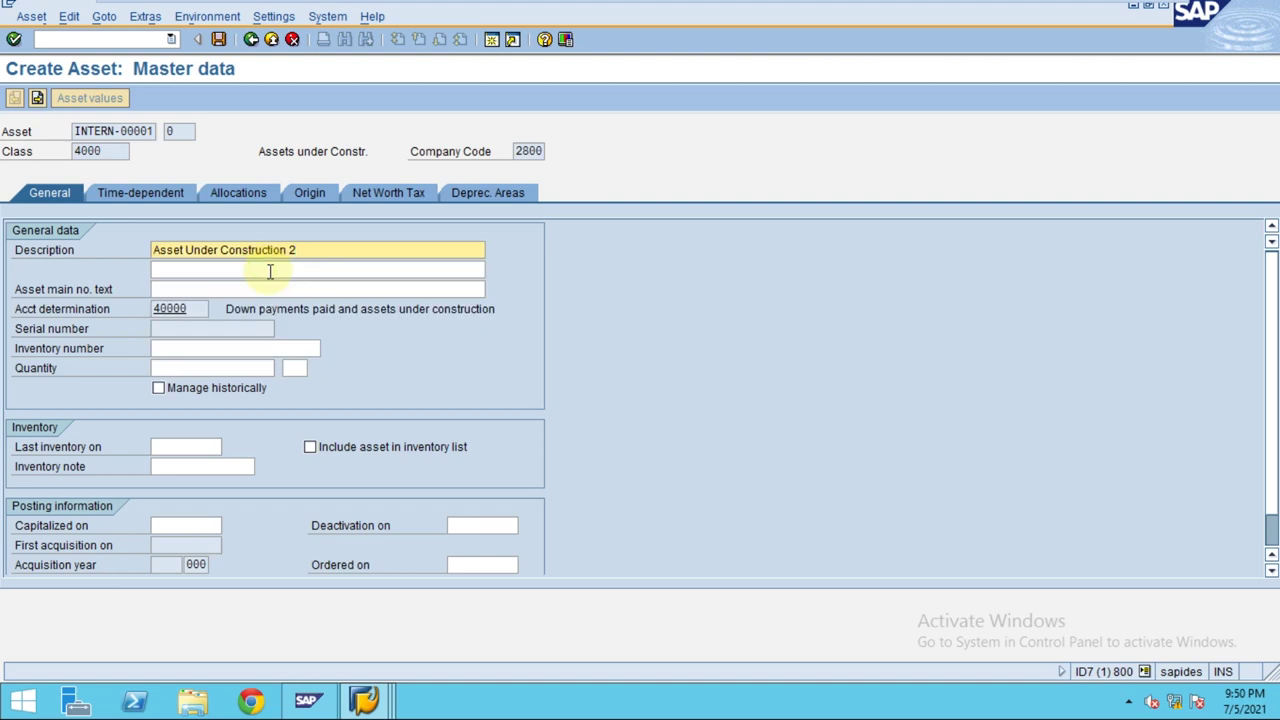
pyautogui.press('BackSpace')
pyautogui.write('3')
pyautogui.click(269, 271)
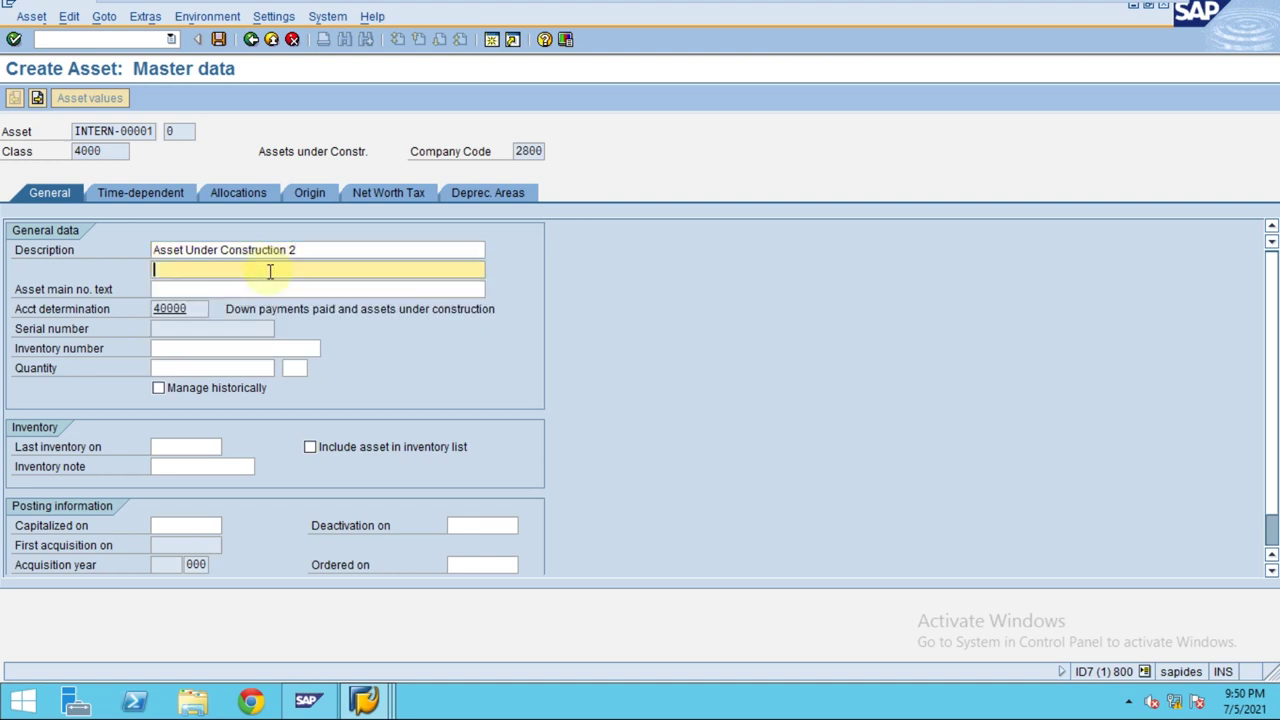
pyautogui.press('Return')
# Step: Check the main number text, then go to the cost center field on the Time-dependent tab
pyautogui.moveTo(298, 289); pyautogui.dragTo(107, 257)
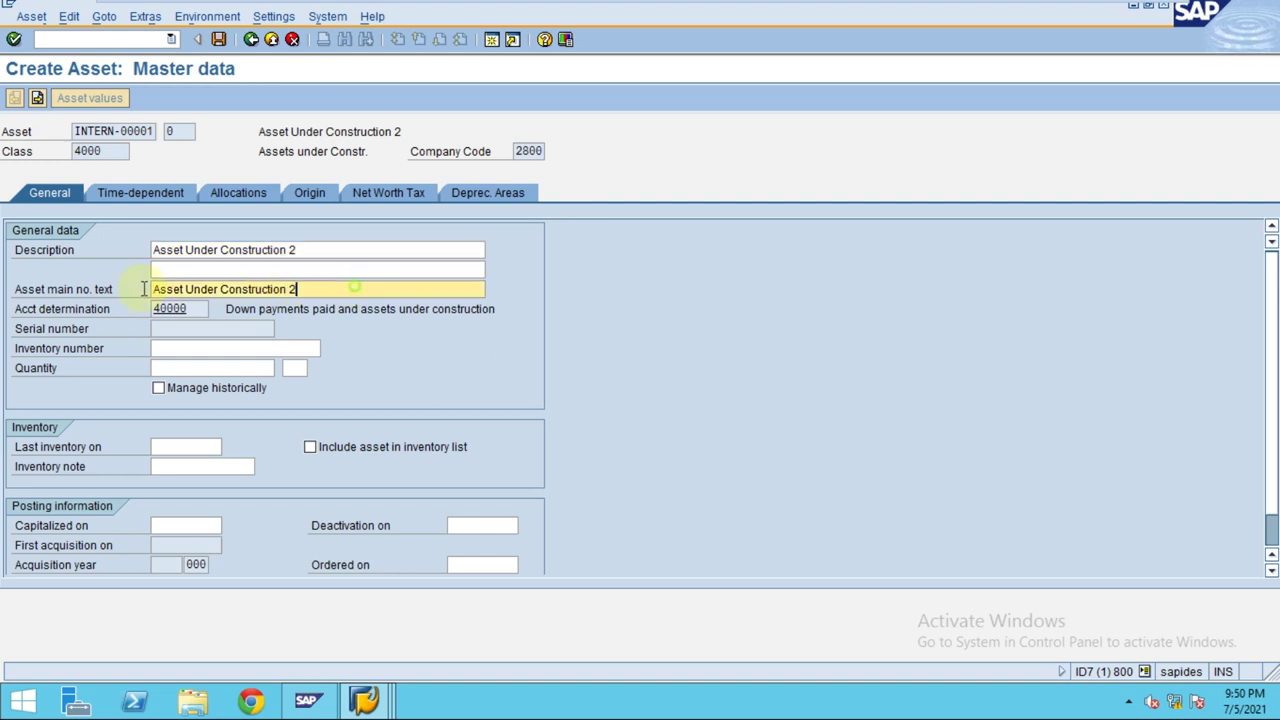
pyautogui.click(200, 270)
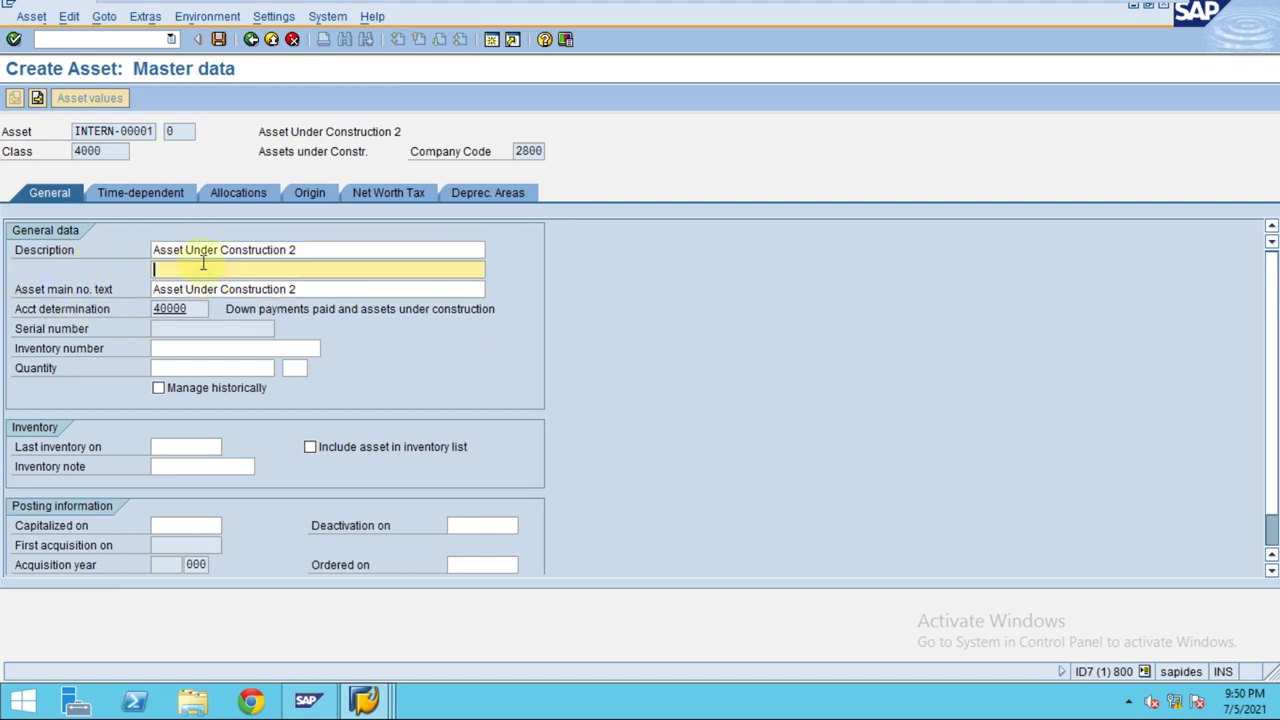
pyautogui.click(155, 197)
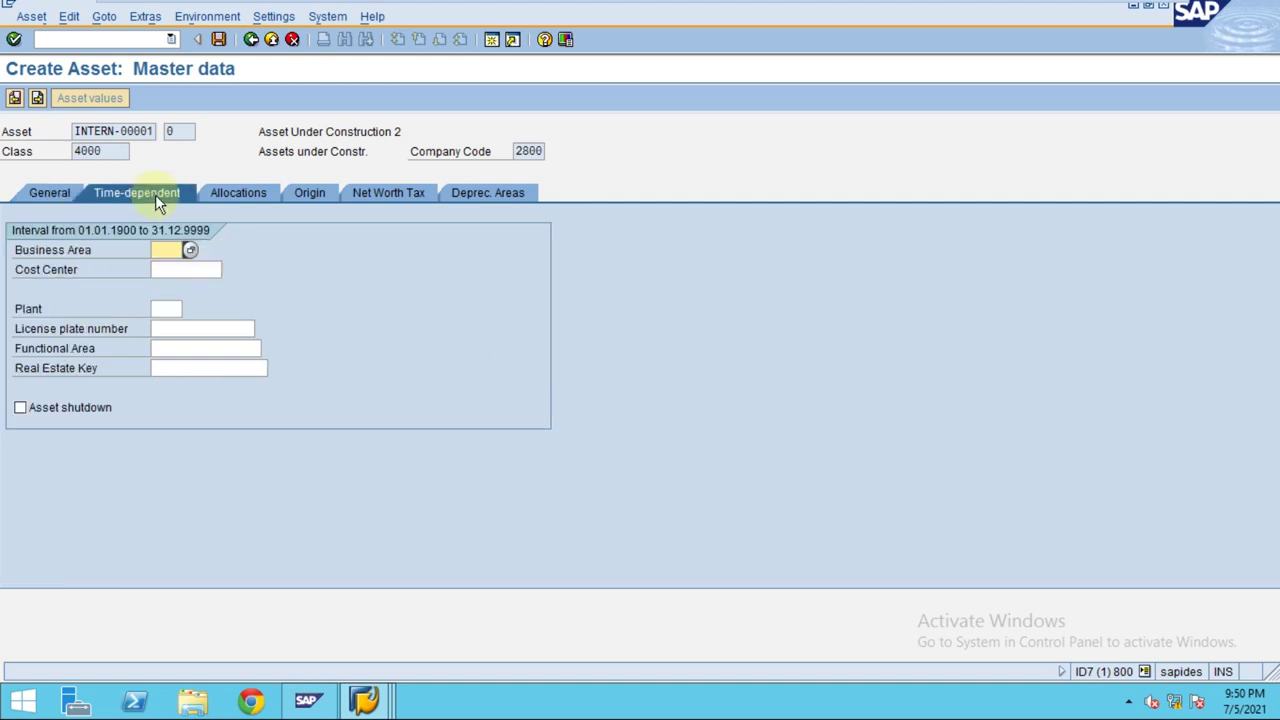
pyautogui.click(175, 269)
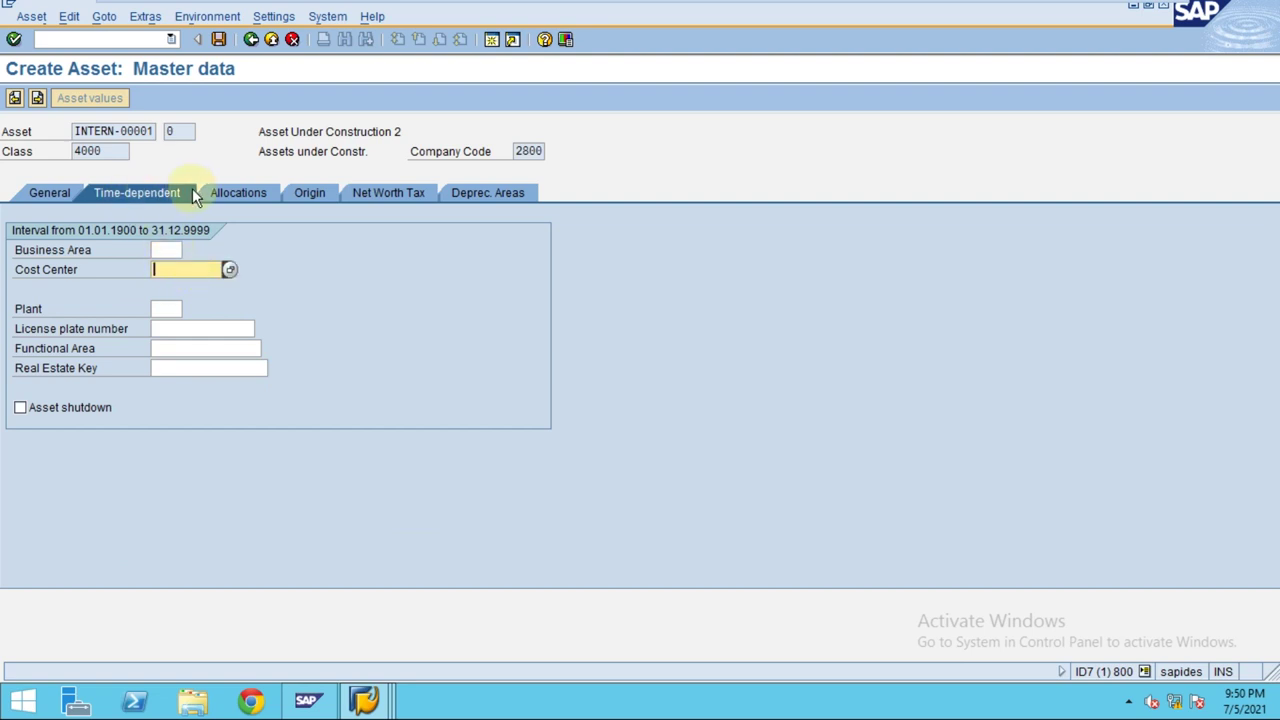
# Step: Verify every depreciation area is keyed LINJ, then list the open SAP windows
pyautogui.click(480, 196)
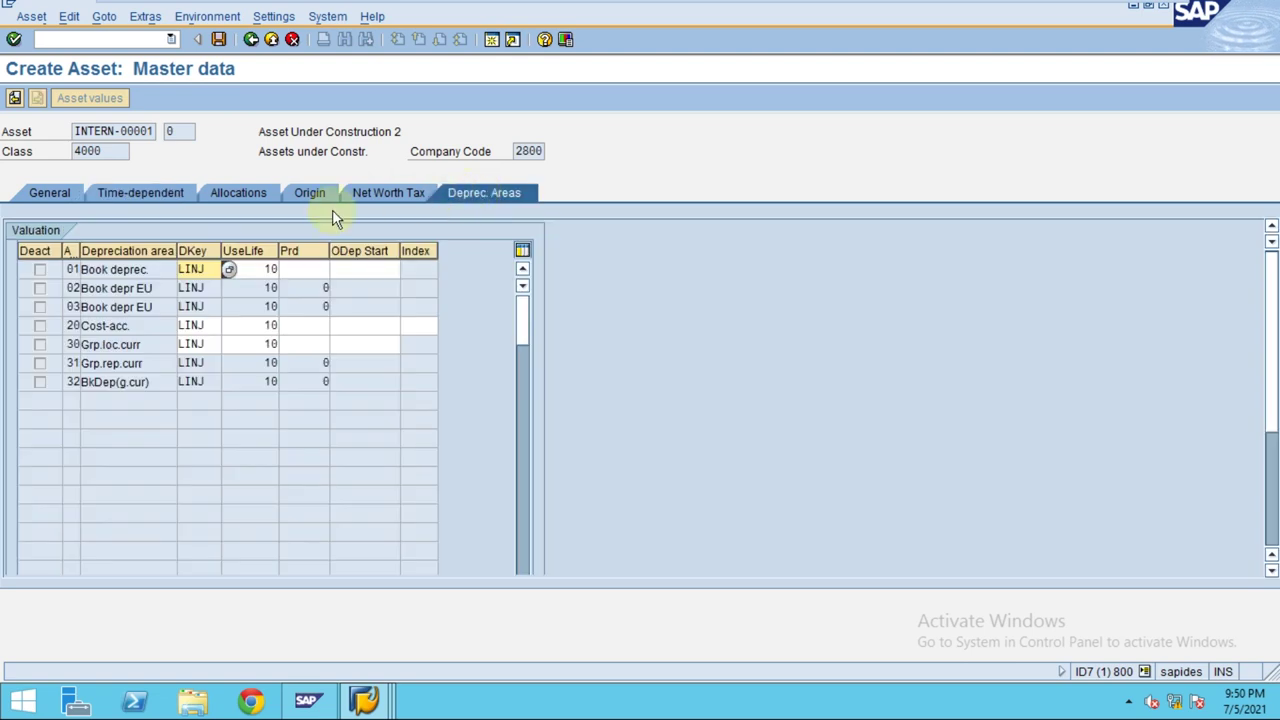
pyautogui.click(201, 276)
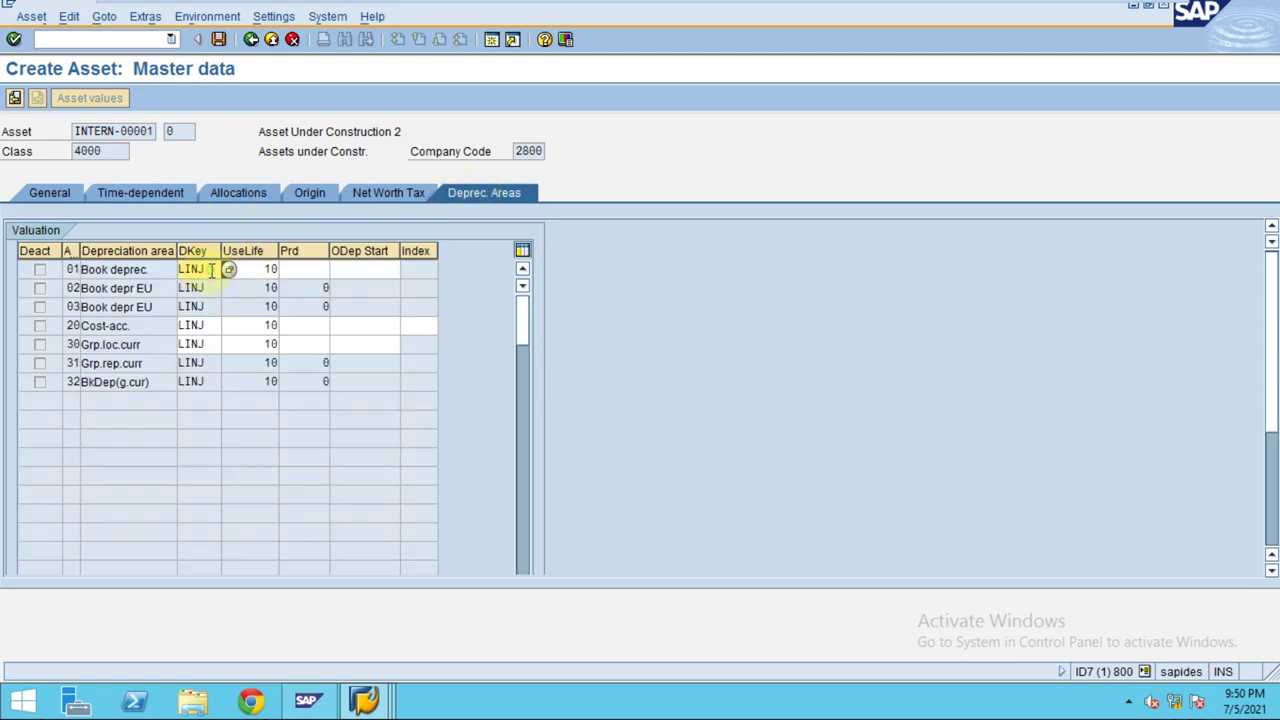
pyautogui.moveTo(212, 270); pyautogui.dragTo(195, 297)
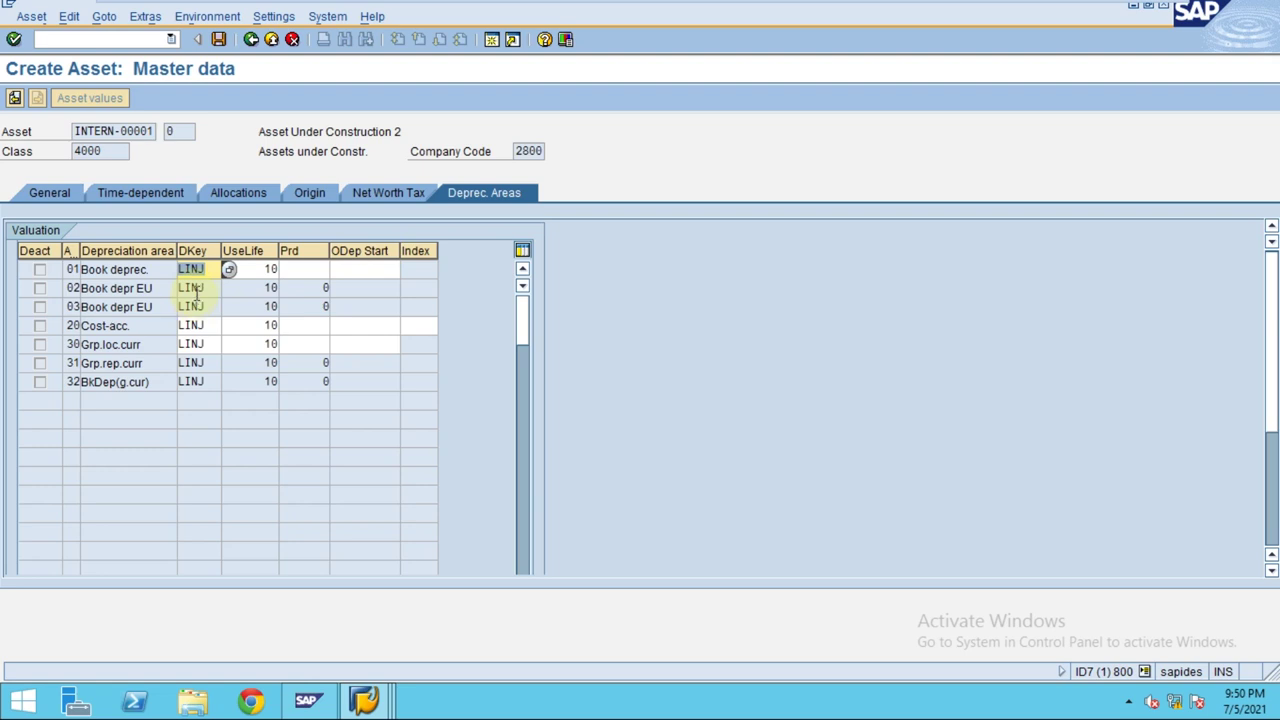
pyautogui.moveTo(199, 288)
pyautogui.mouseDown()
pyautogui.moveTo(201, 266)
pyautogui.moveTo(171, 269)
pyautogui.moveTo(212, 269)
pyautogui.mouseUp()
pyautogui.click(365, 703)
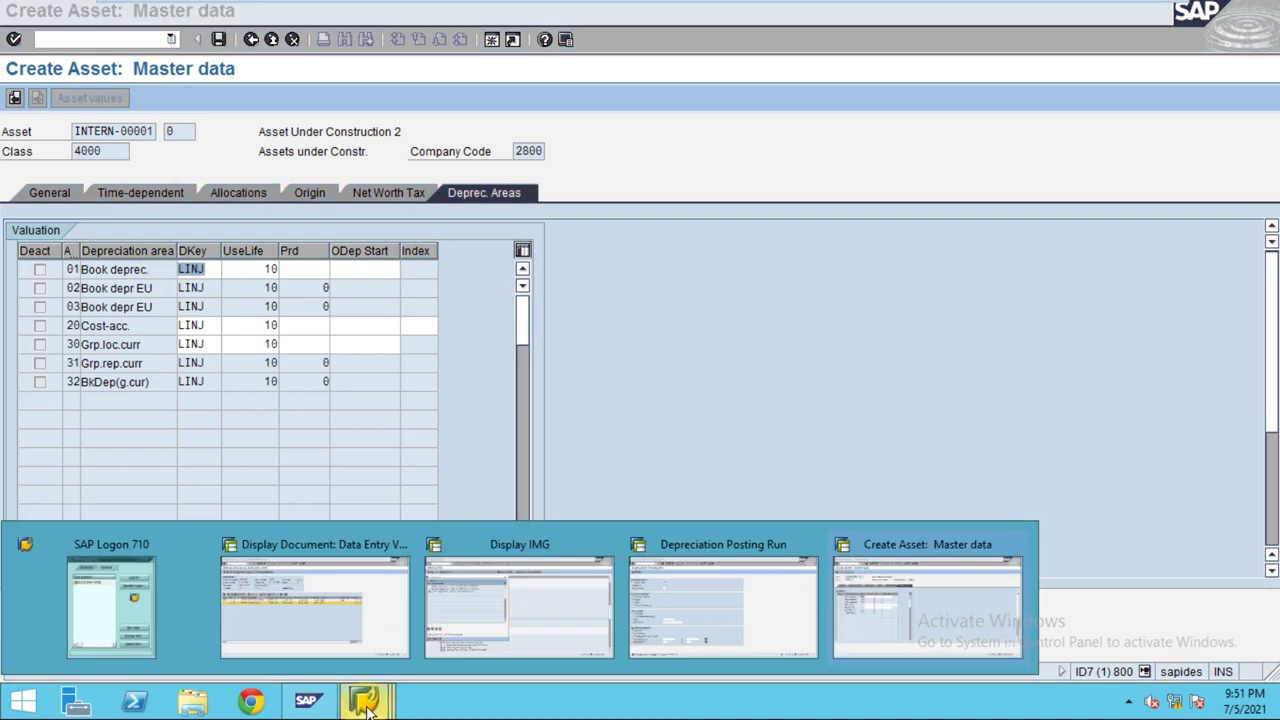
# Step: In Display IMG, view Define Screen Layout for Asset Depreciation Areas and return
pyautogui.click(480, 648)
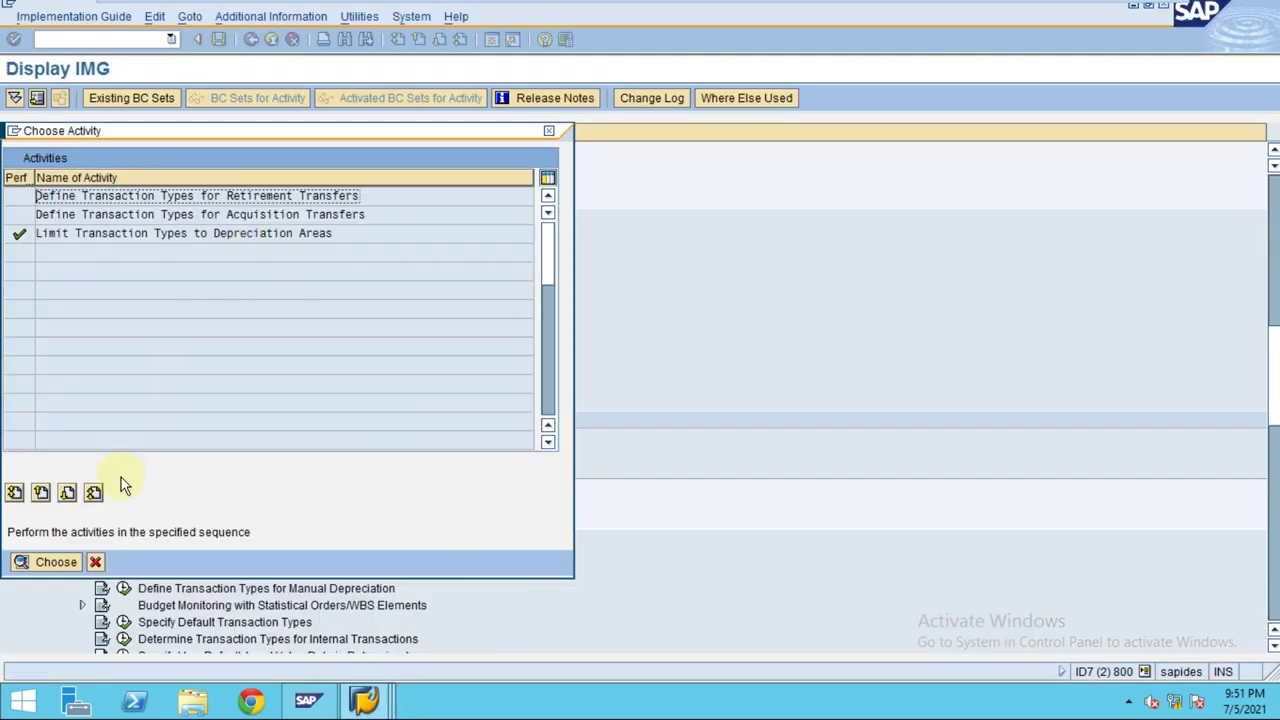
pyautogui.click(95, 562)
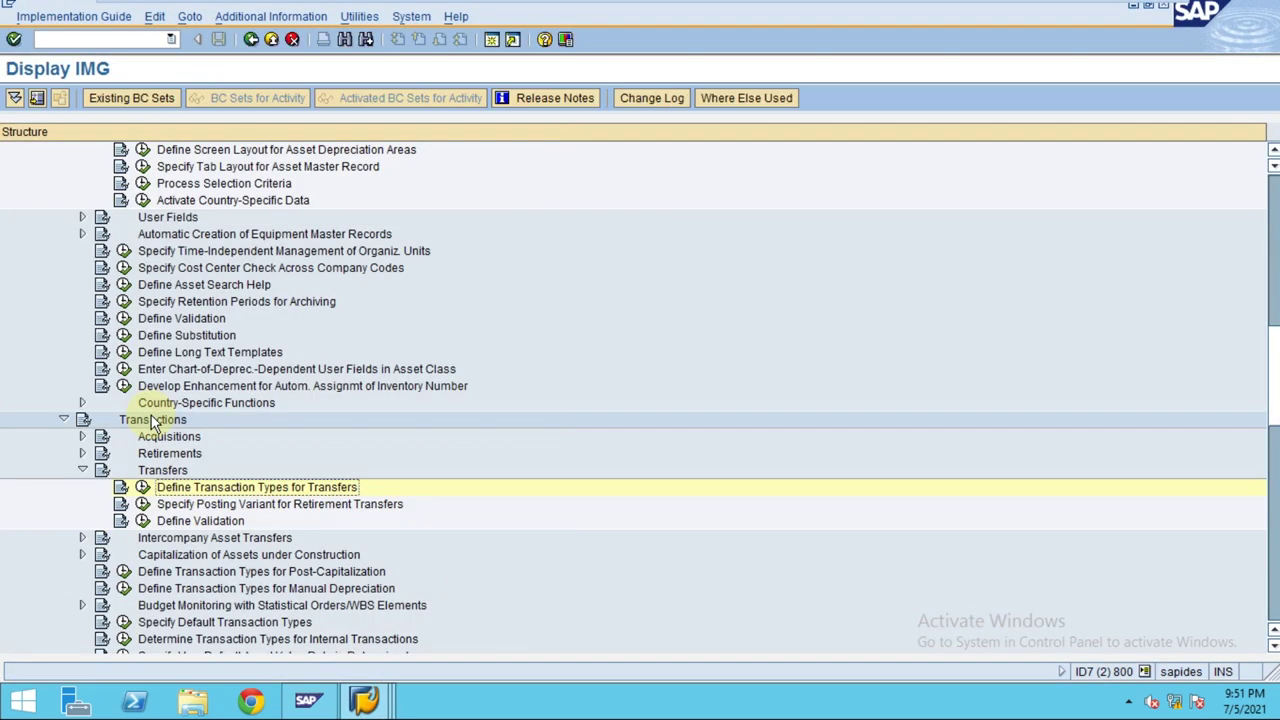
pyautogui.scroll(3, 223, 443)
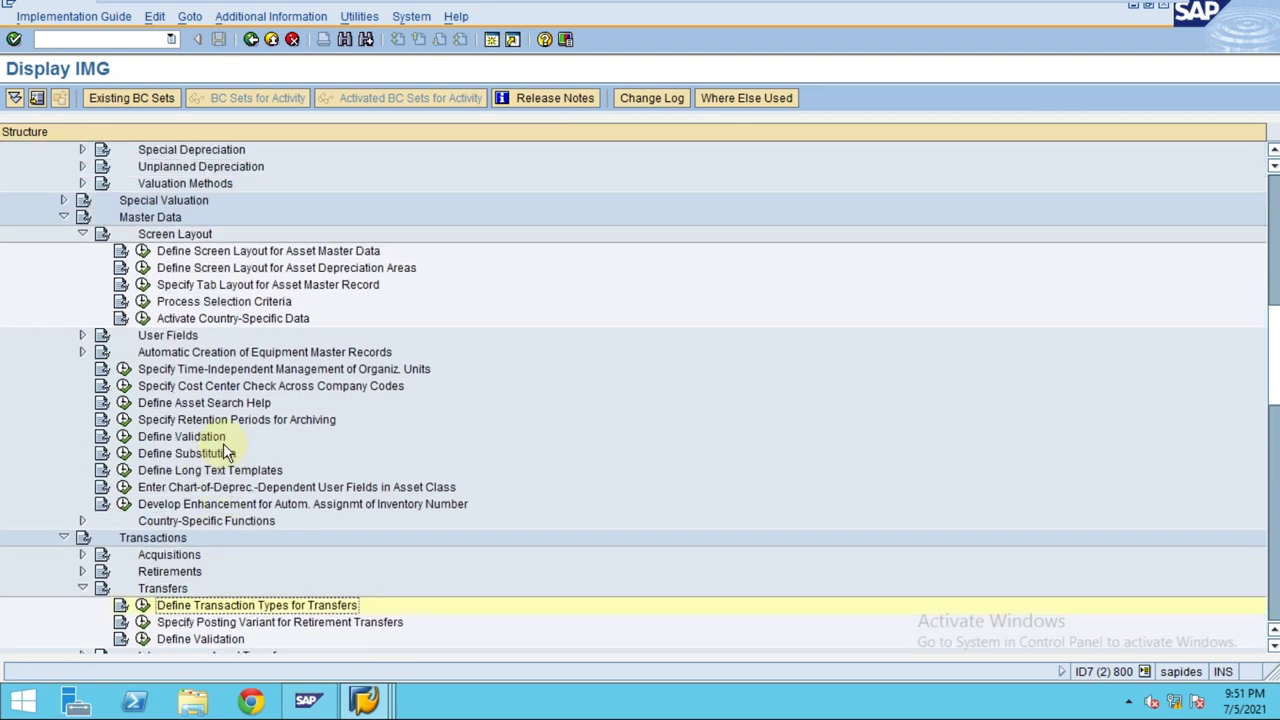
pyautogui.scroll(1, 224, 446)
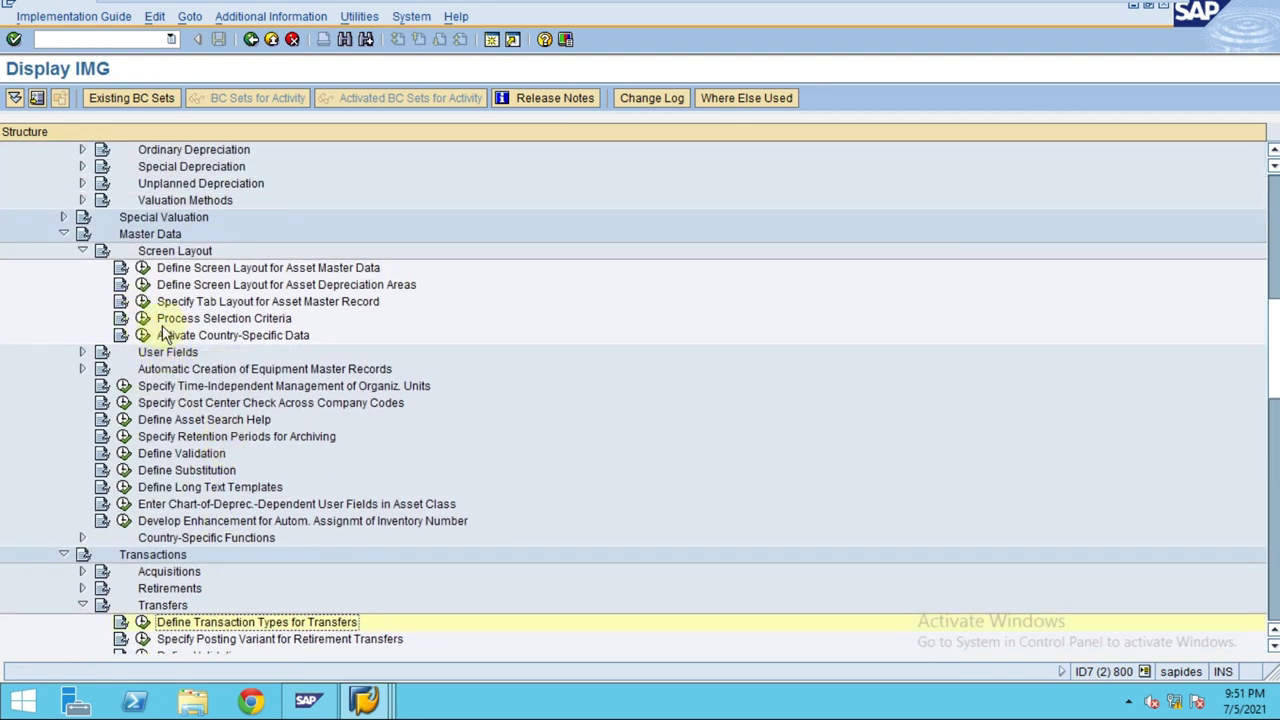
pyautogui.click(143, 287)
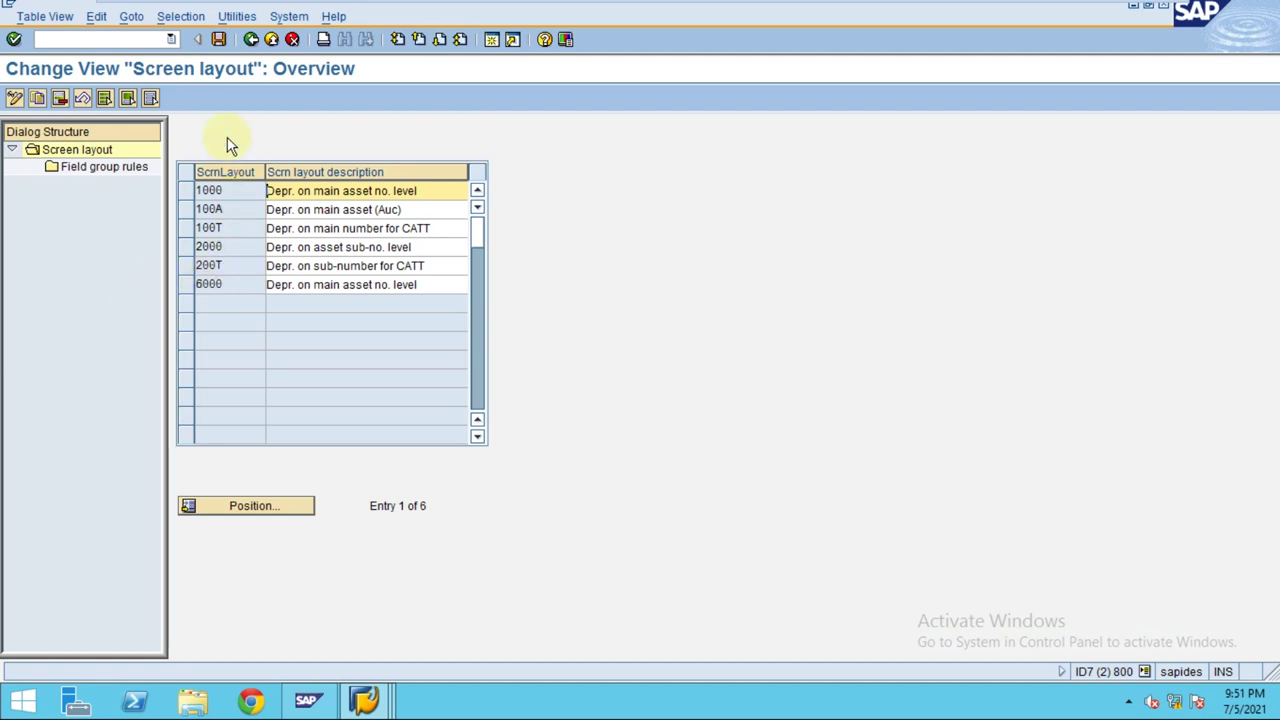
pyautogui.press('F3')
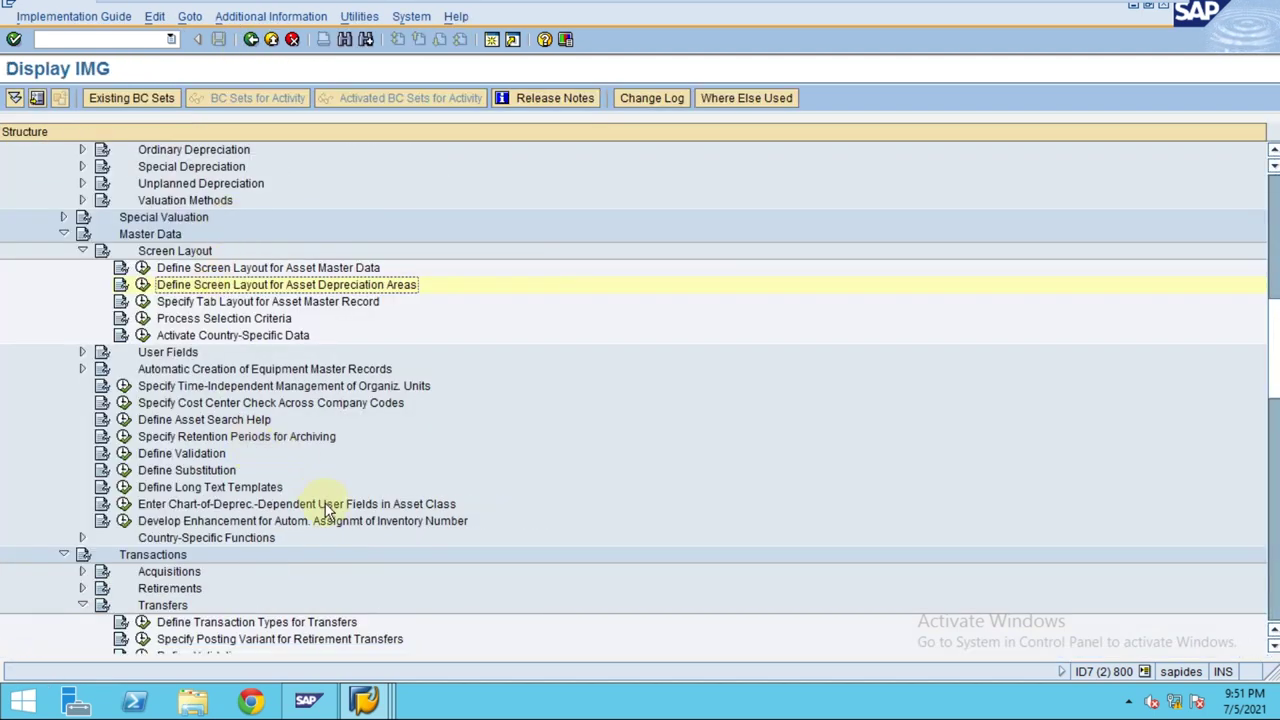
# Step: Collapse Master Data and Transactions, then execute Determine Depreciation Areas in the Asset Class
pyautogui.scroll(1, 385, 472)
pyautogui.scroll(2, 383, 469)
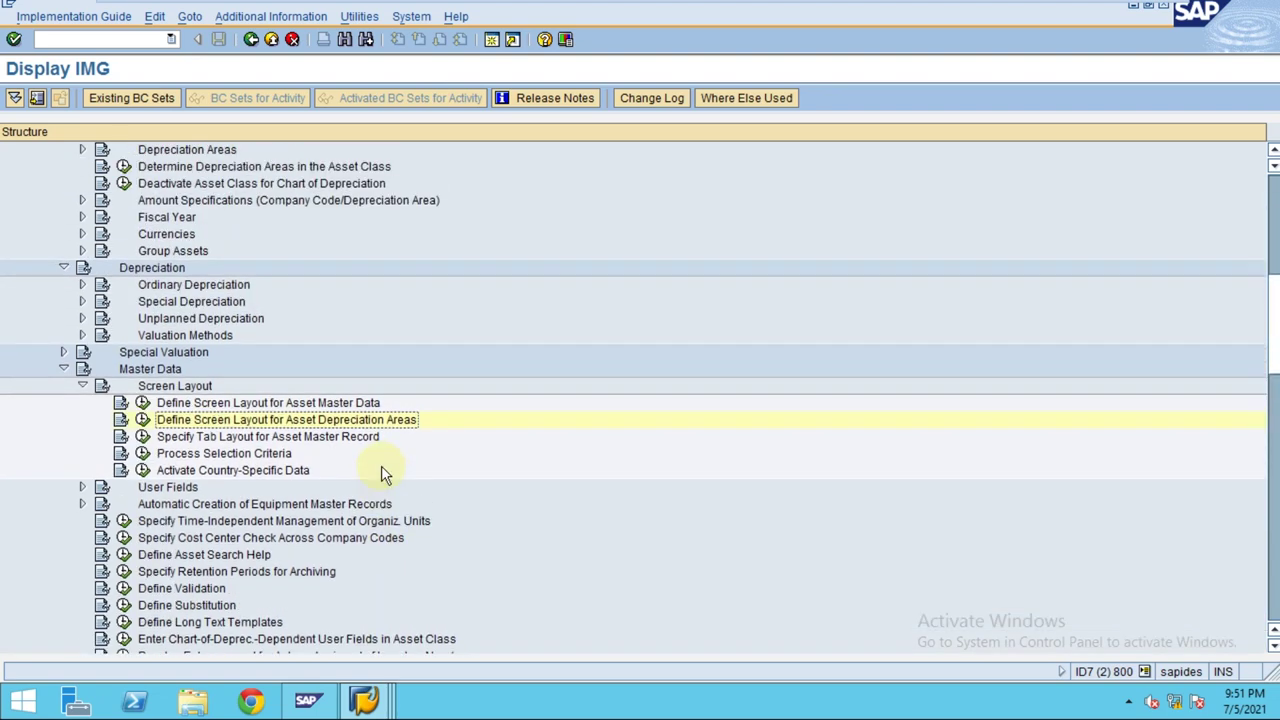
pyautogui.scroll(2, 364, 455)
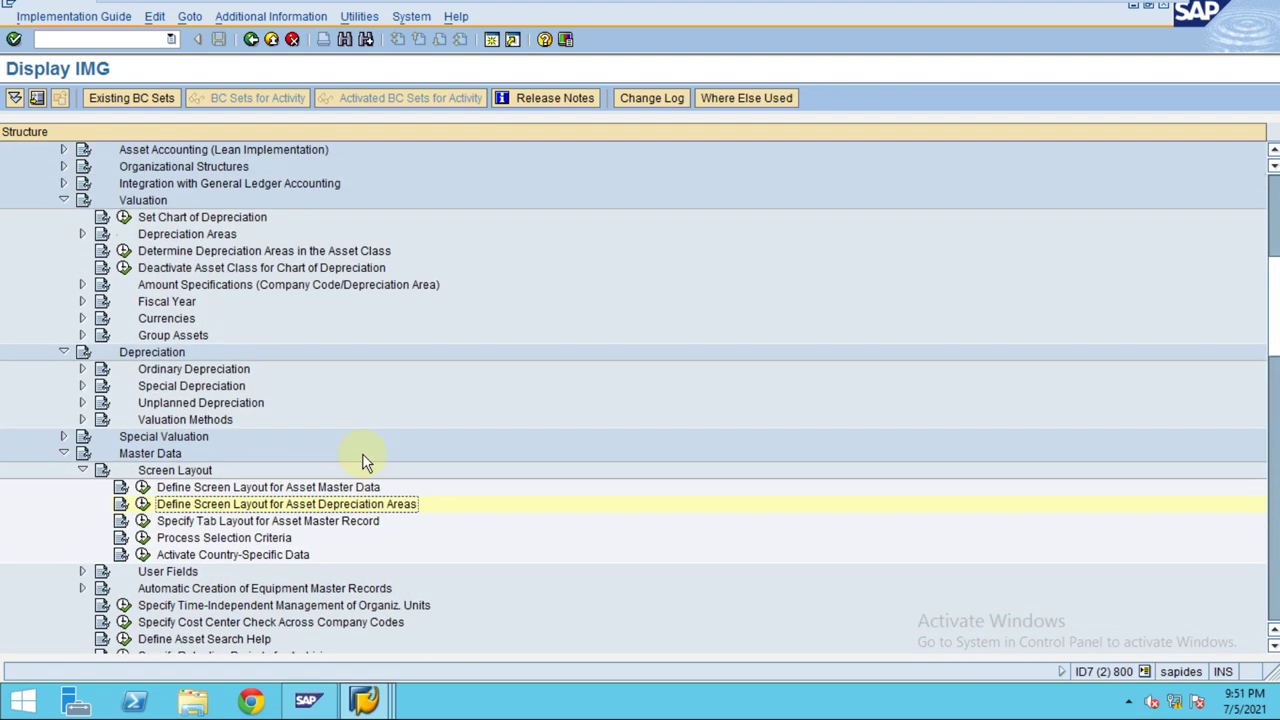
pyautogui.click(63, 453)
pyautogui.click(63, 470)
pyautogui.scroll(2, 257, 434)
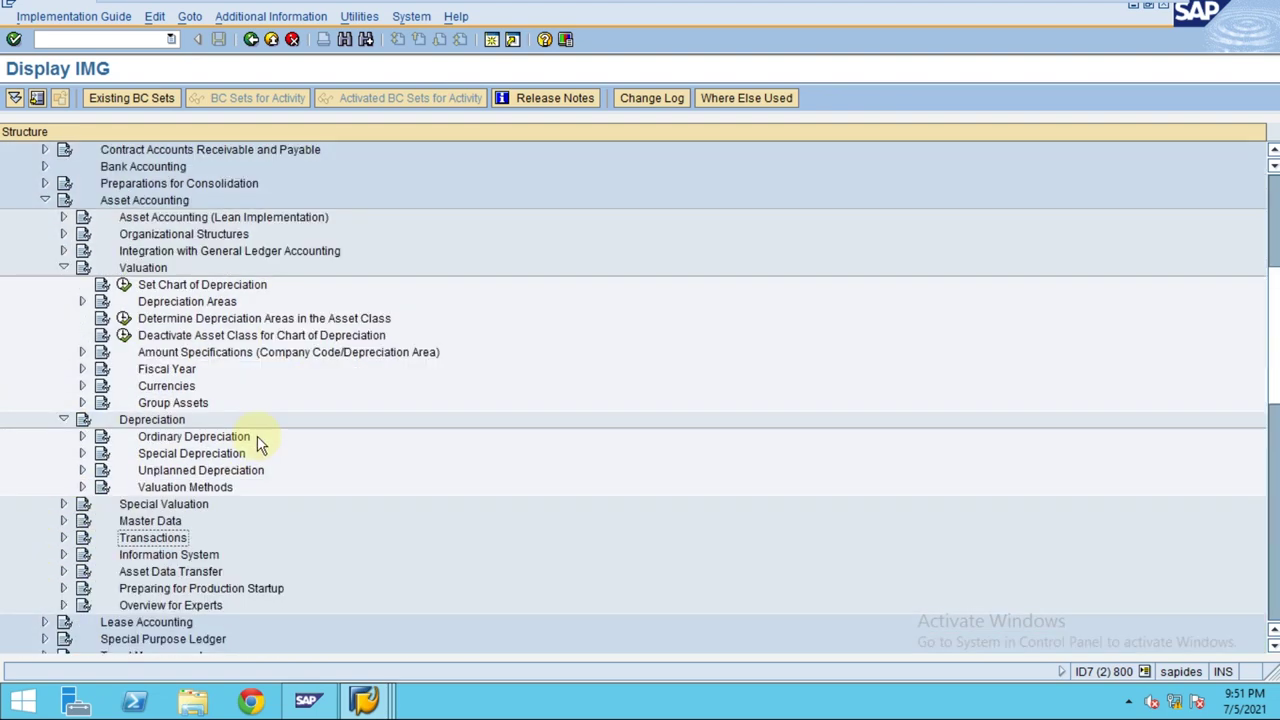
pyautogui.scroll(2, 286, 385)
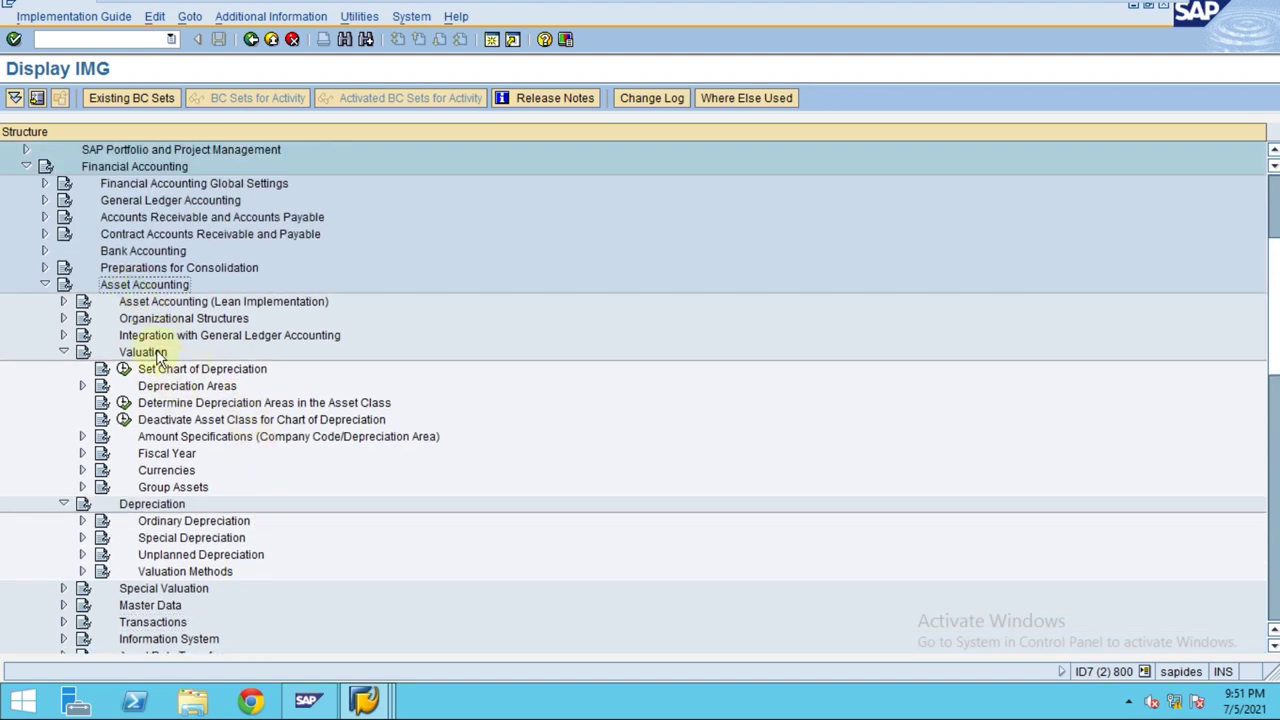
pyautogui.click(184, 405)
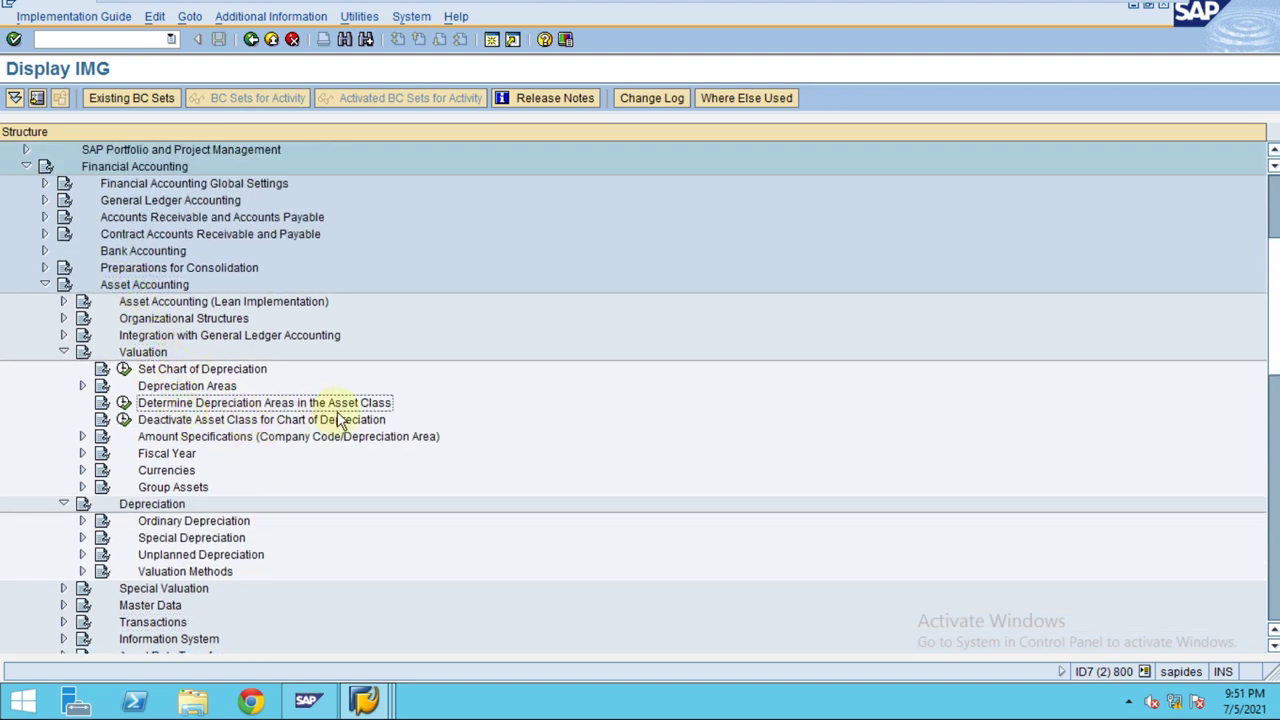
pyautogui.click(124, 404)
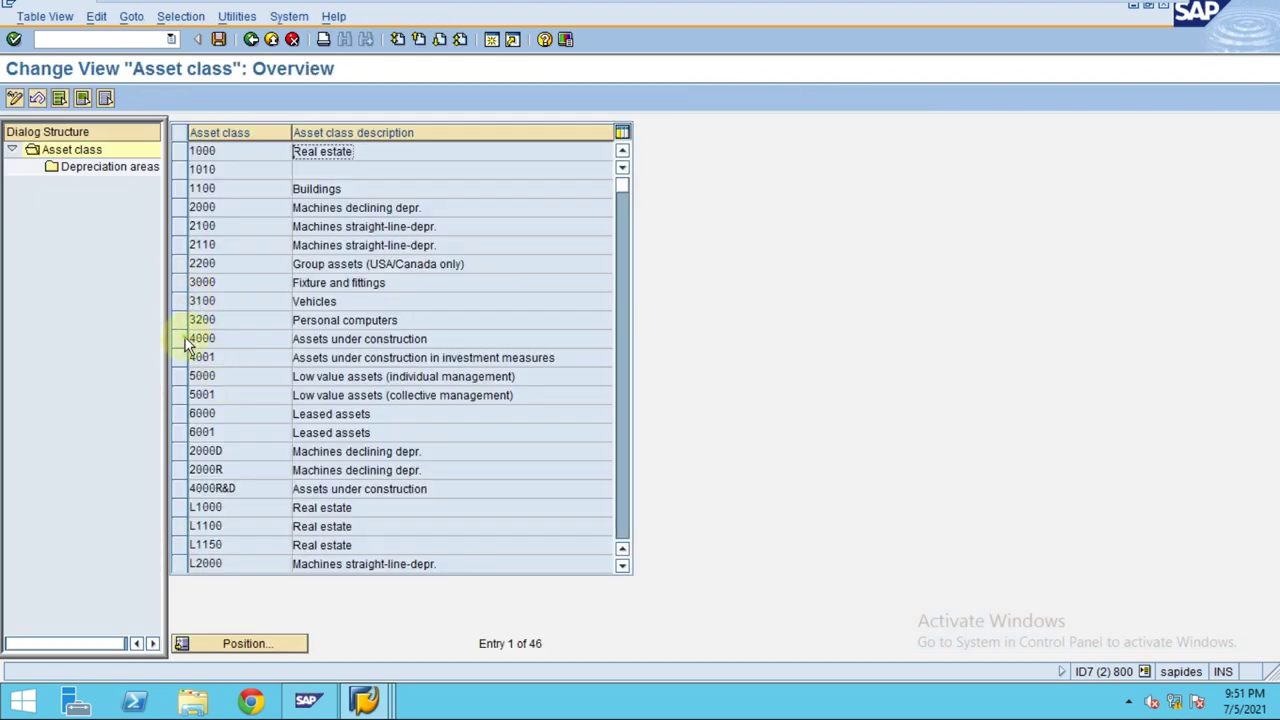
# Step: Open asset class 4000's depreciation areas and change area 01's key to 0000
pyautogui.click(183, 339)
pyautogui.doubleClick(88, 168)
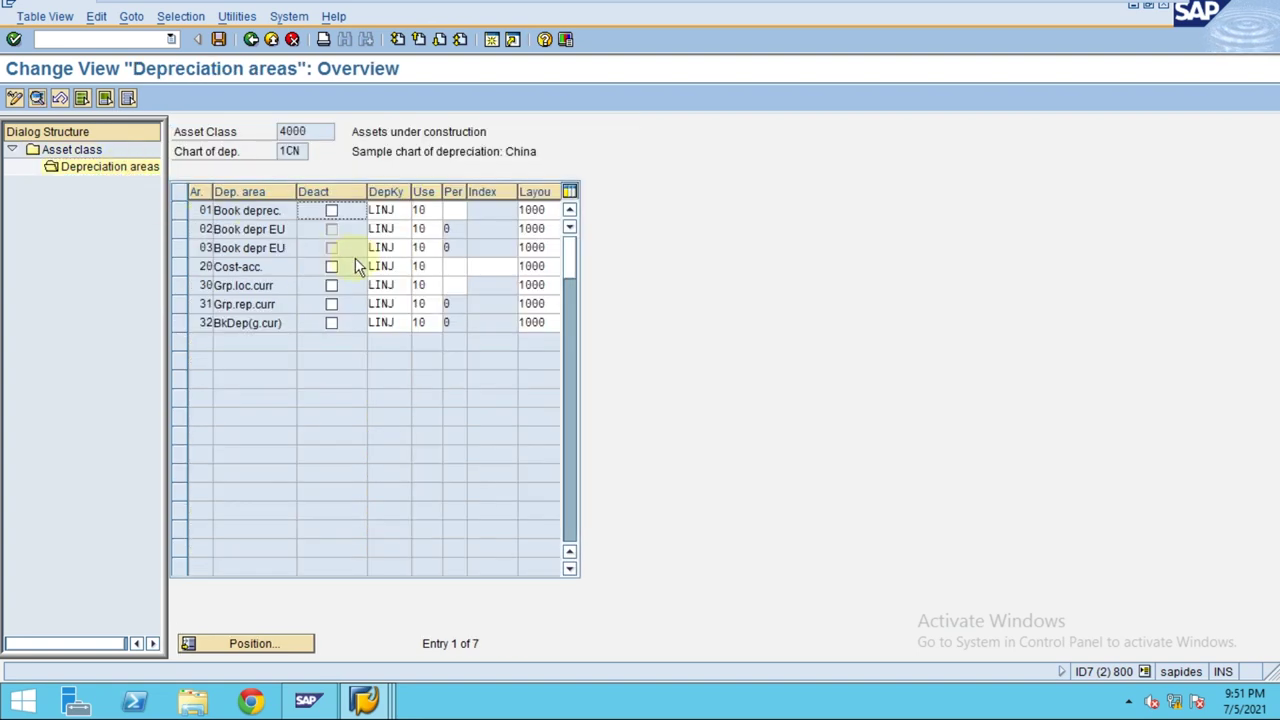
pyautogui.doubleClick(384, 211)
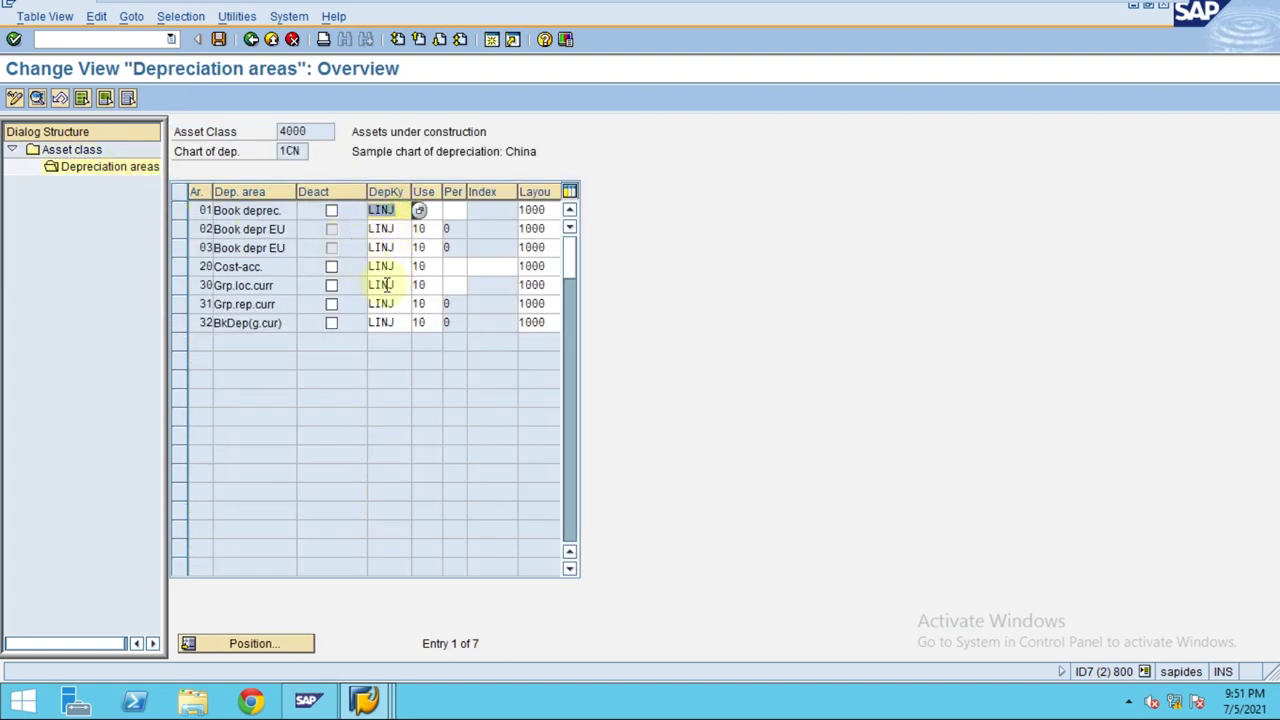
pyautogui.write('0000')
pyautogui.doubleClick(392, 210)
pyautogui.press('Down')
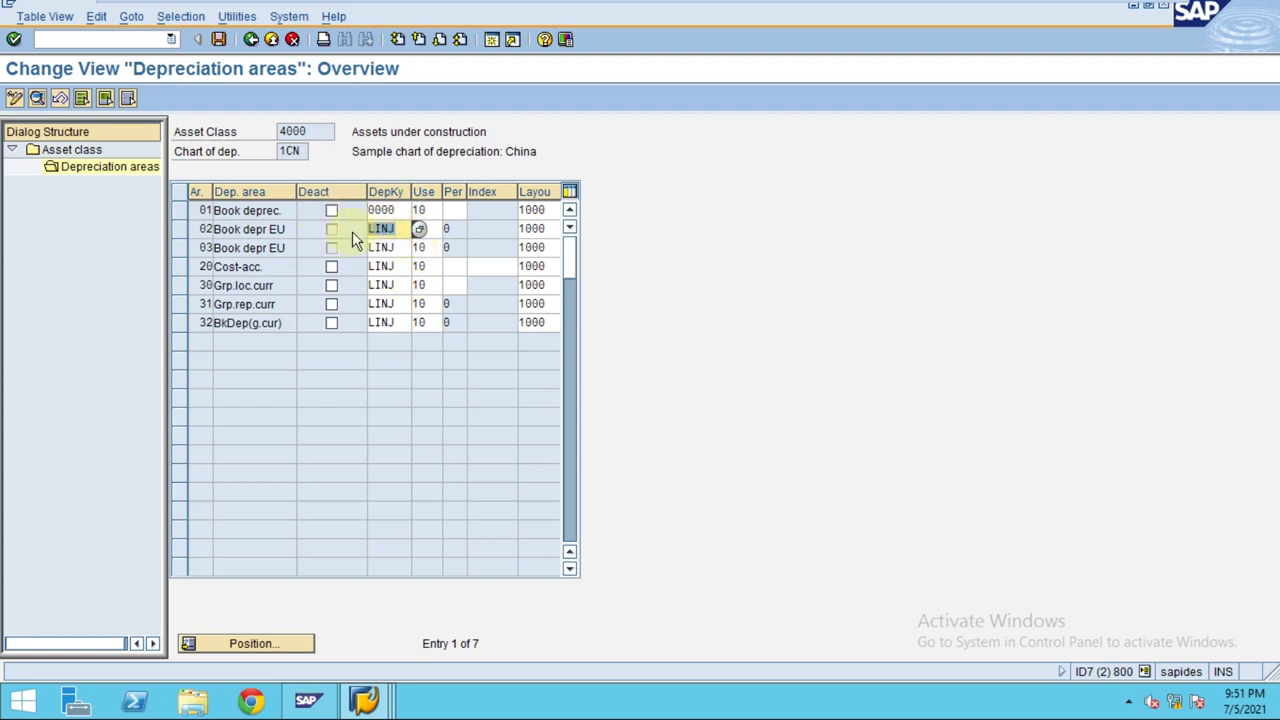
pyautogui.press('Down')
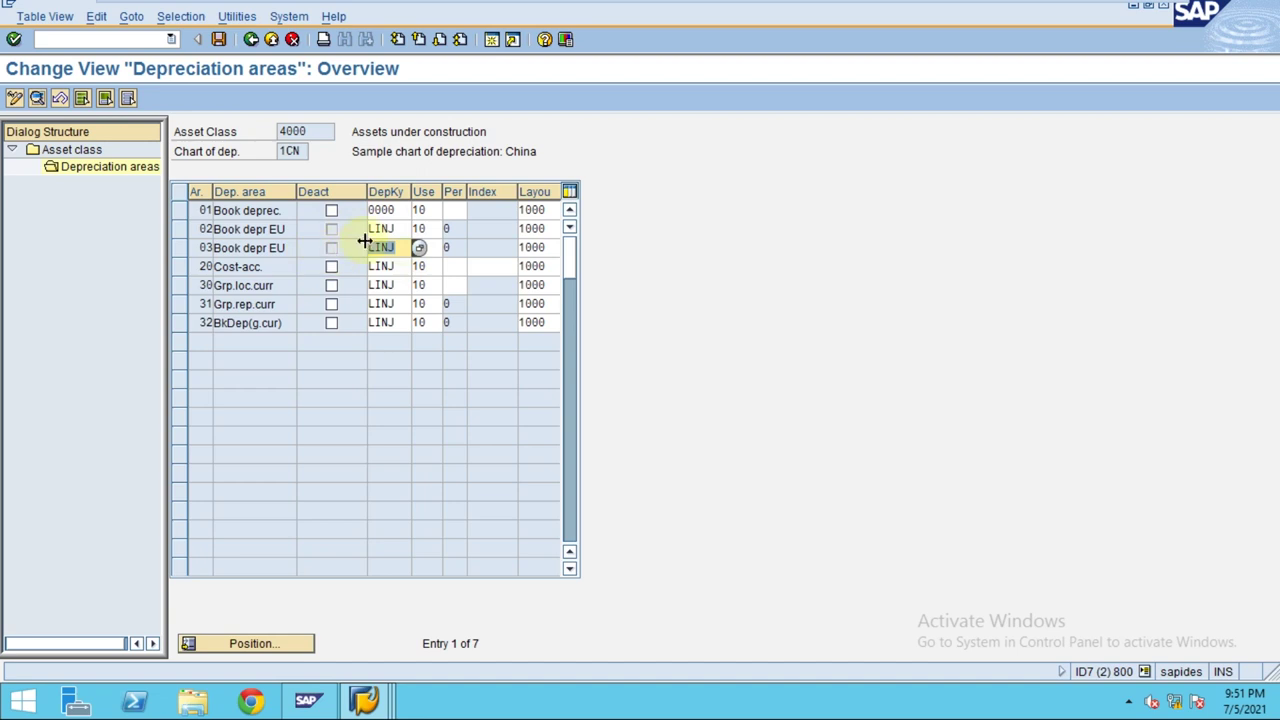
pyautogui.press('Up')
pyautogui.press('Up')
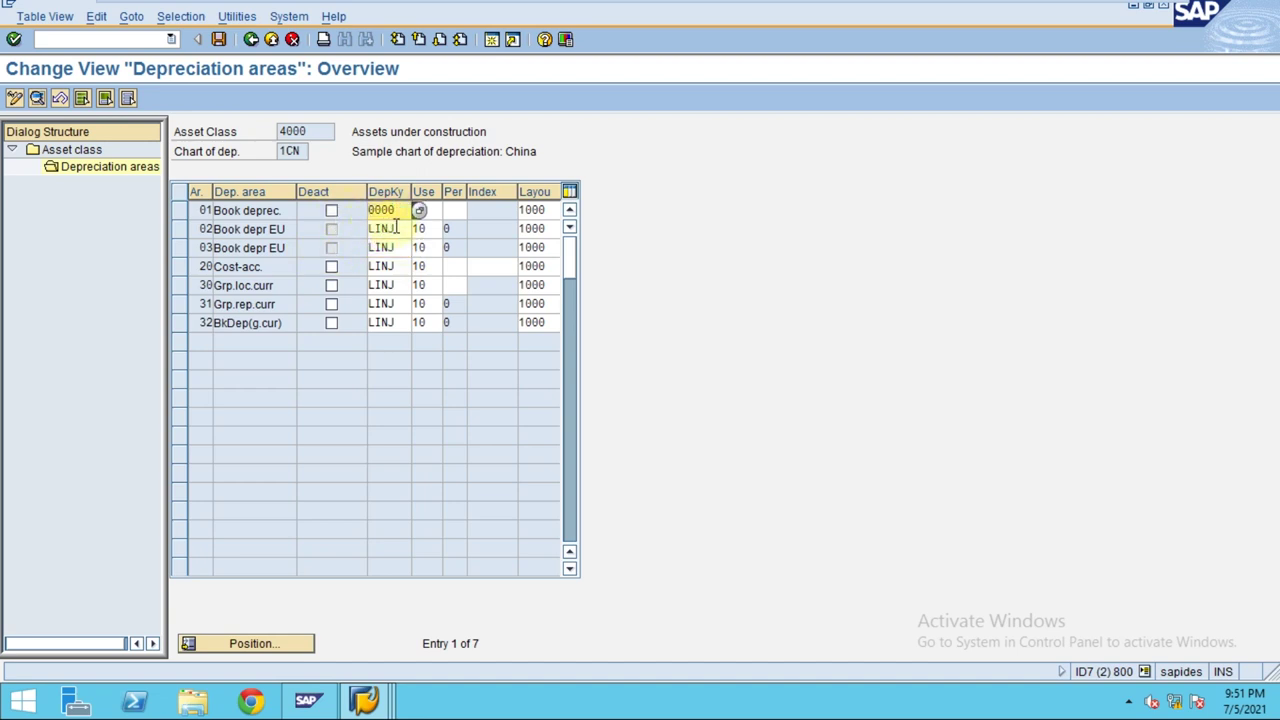
pyautogui.press('Down')
# Step: Set depreciation key 0000 in the remaining areas, including rows 30, 31 and 32
pyautogui.write('0000')
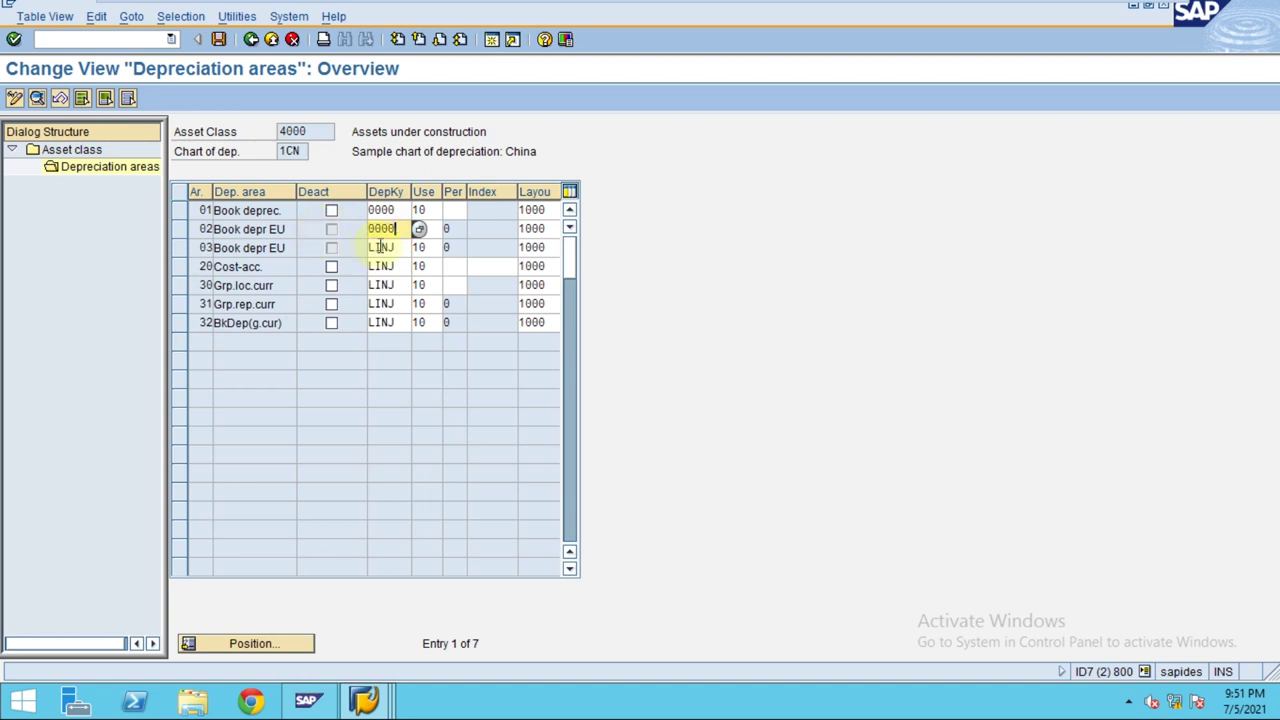
pyautogui.press('Down')
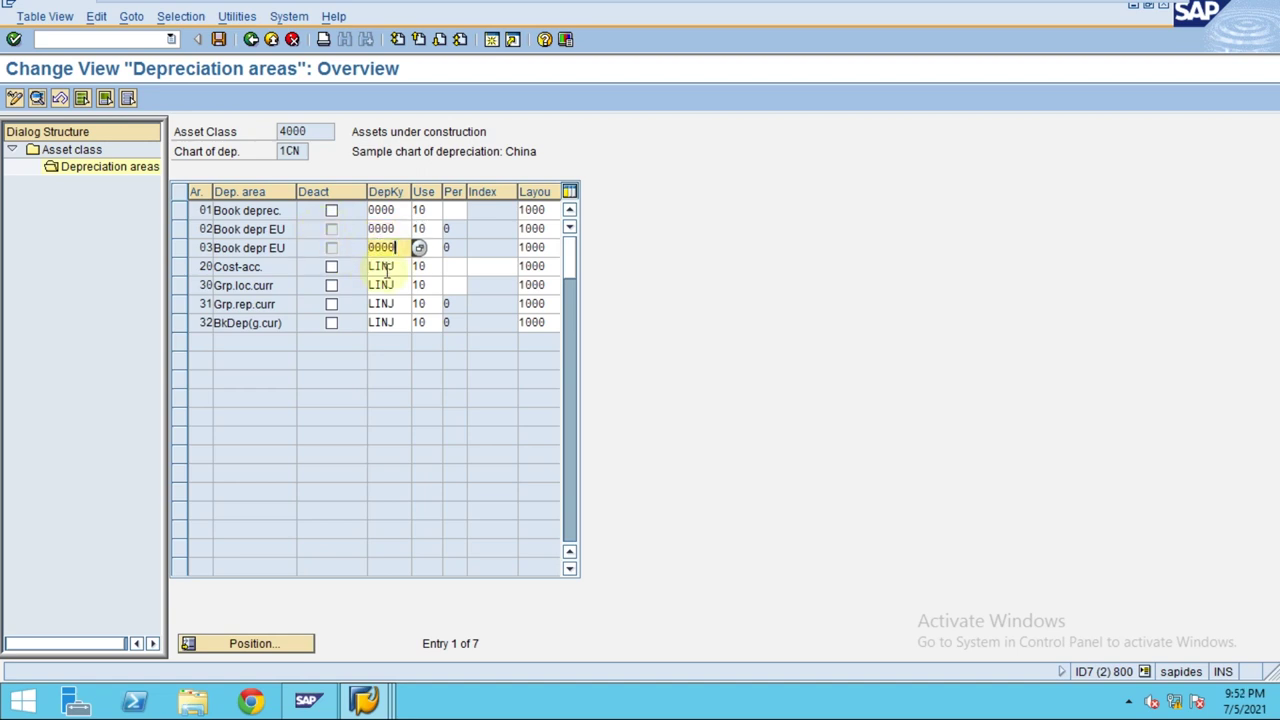
pyautogui.press('Down')
pyautogui.write('0000')
pyautogui.press('Down')
pyautogui.write('0000')
pyautogui.press('Down')
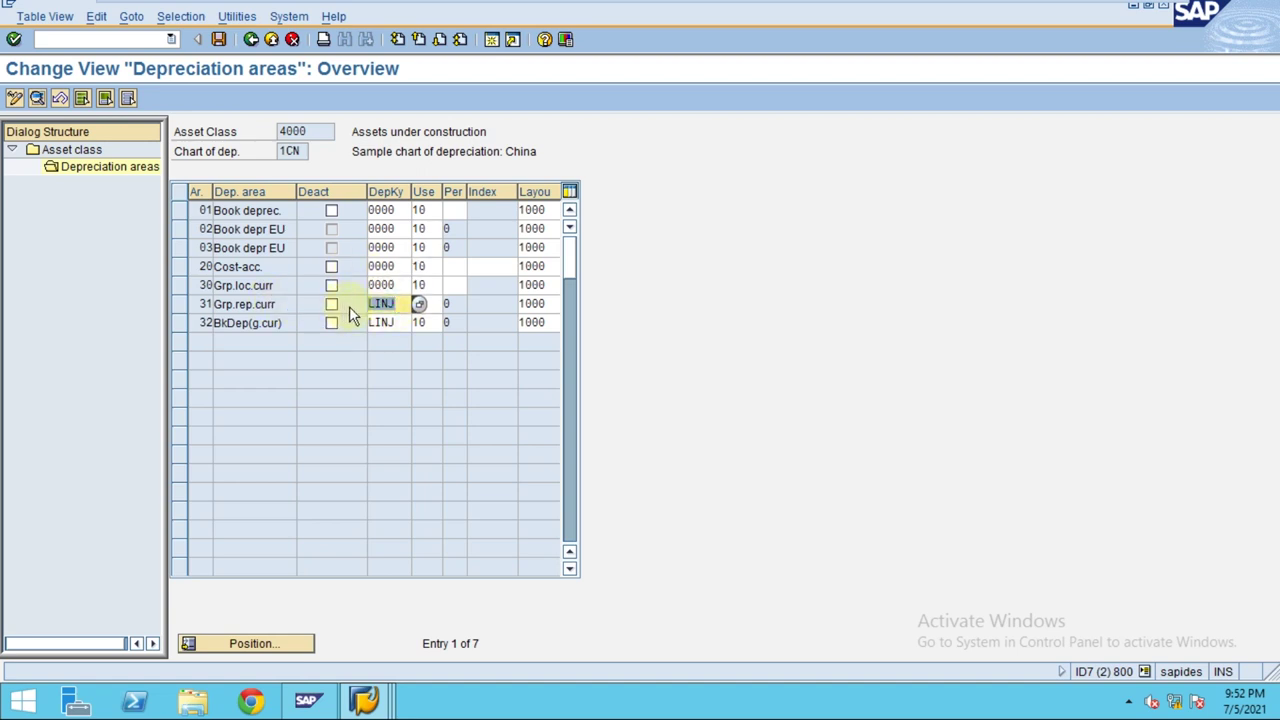
pyautogui.write('0000')
pyautogui.press('Down')
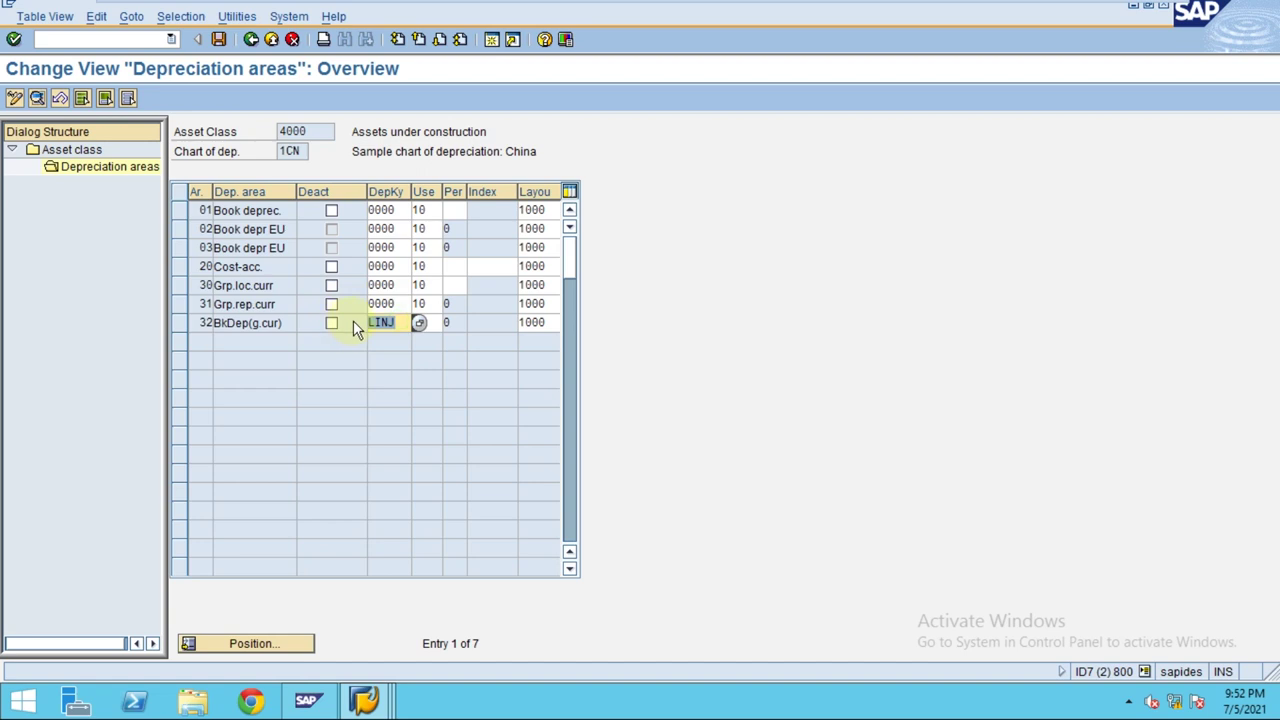
pyautogui.write('0000')
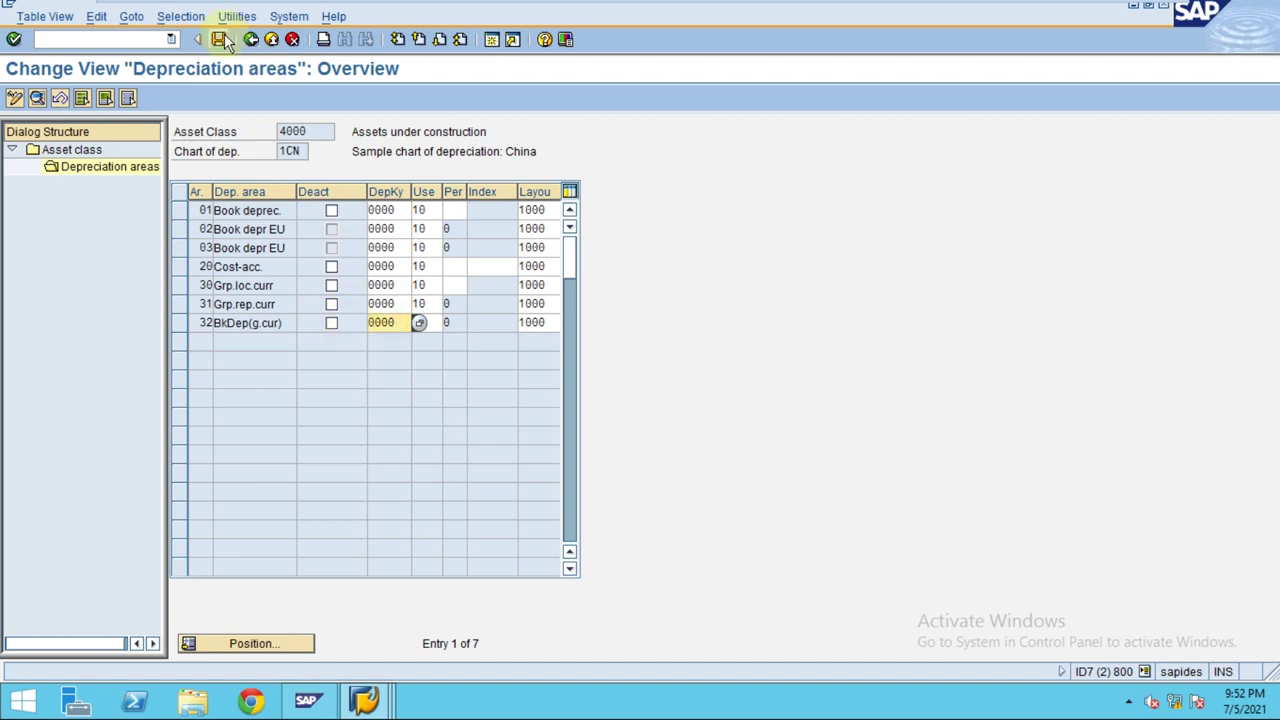
# Step: Save the key changes under the customizing request and return to the IMG
pyautogui.click(222, 39)
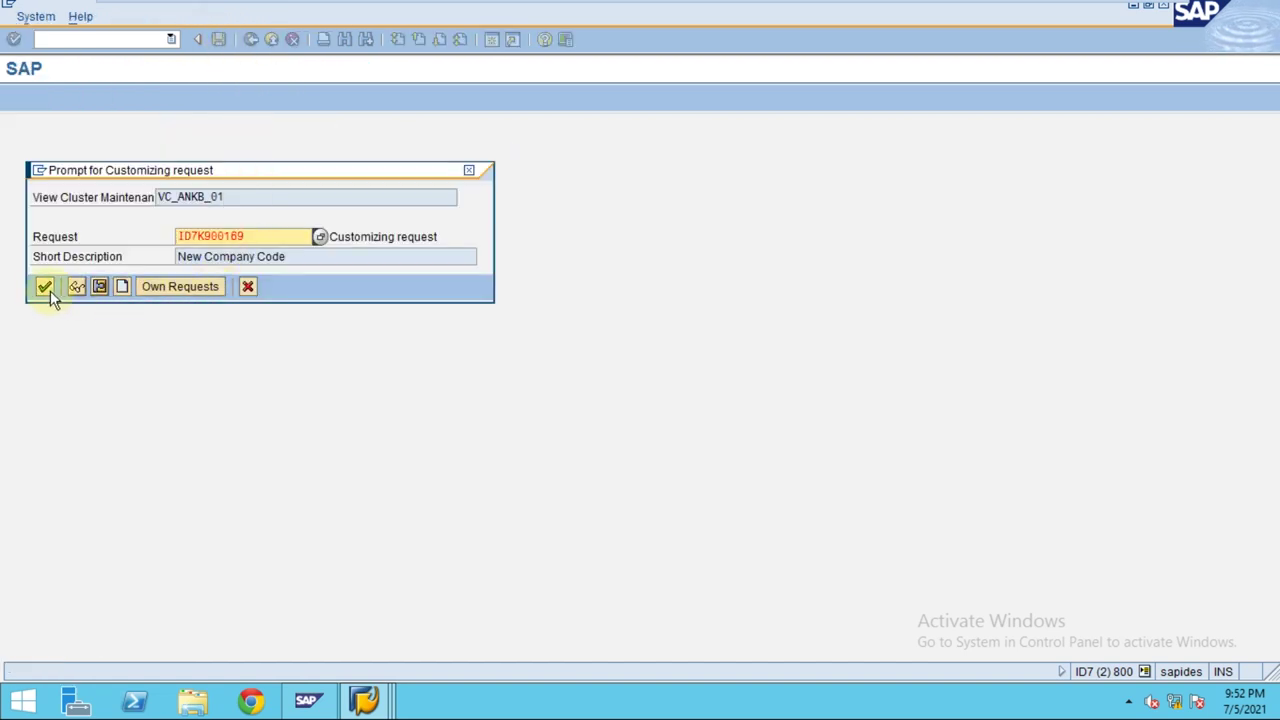
pyautogui.click(45, 288)
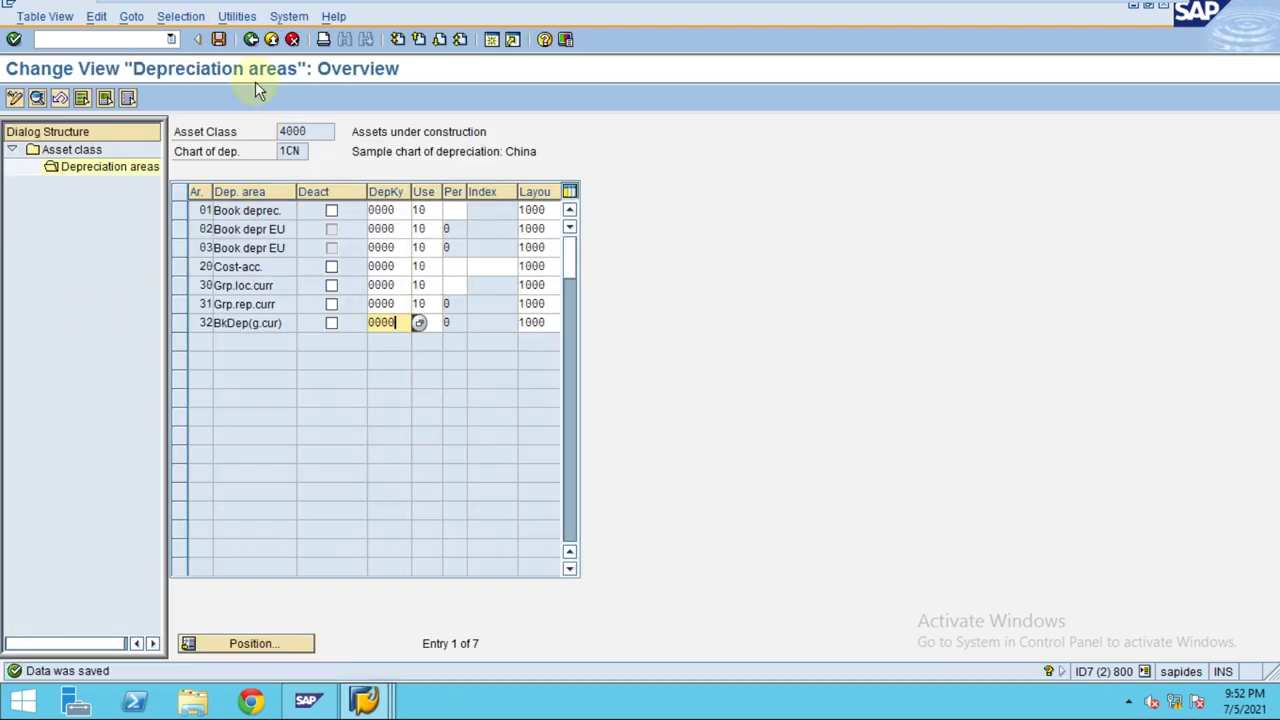
pyautogui.click(271, 39)
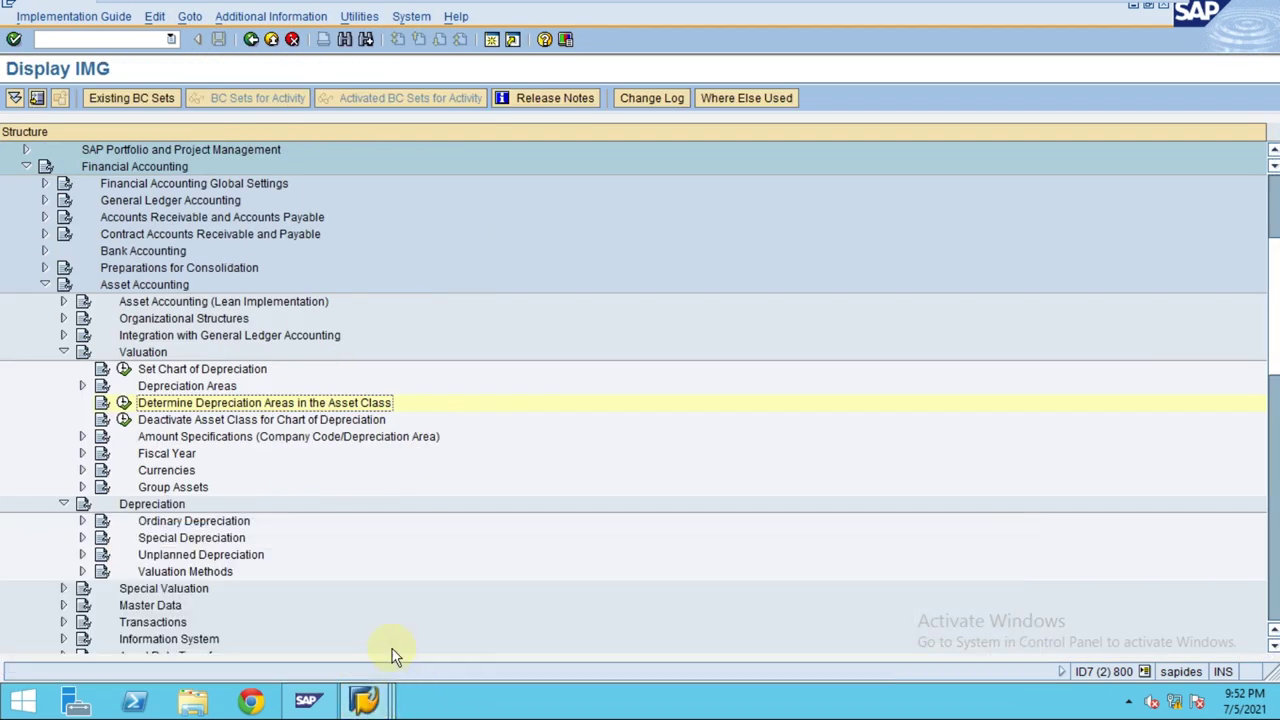
# Step: End the Display Document session via System > End Session
pyautogui.click(374, 704)
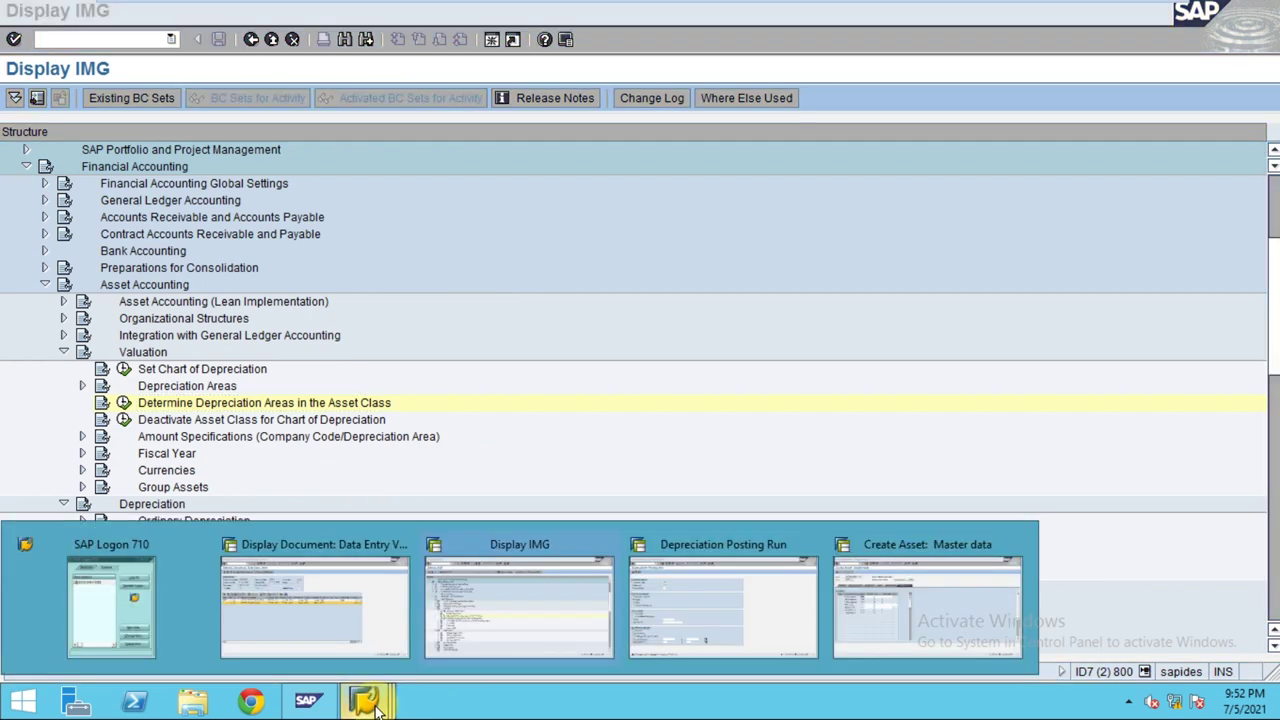
pyautogui.click(335, 615)
pyautogui.click(352, 16)
pyautogui.click(362, 58)
# Step: Exit the unfinished Create Asset screen, choosing not to save
pyautogui.click(364, 700)
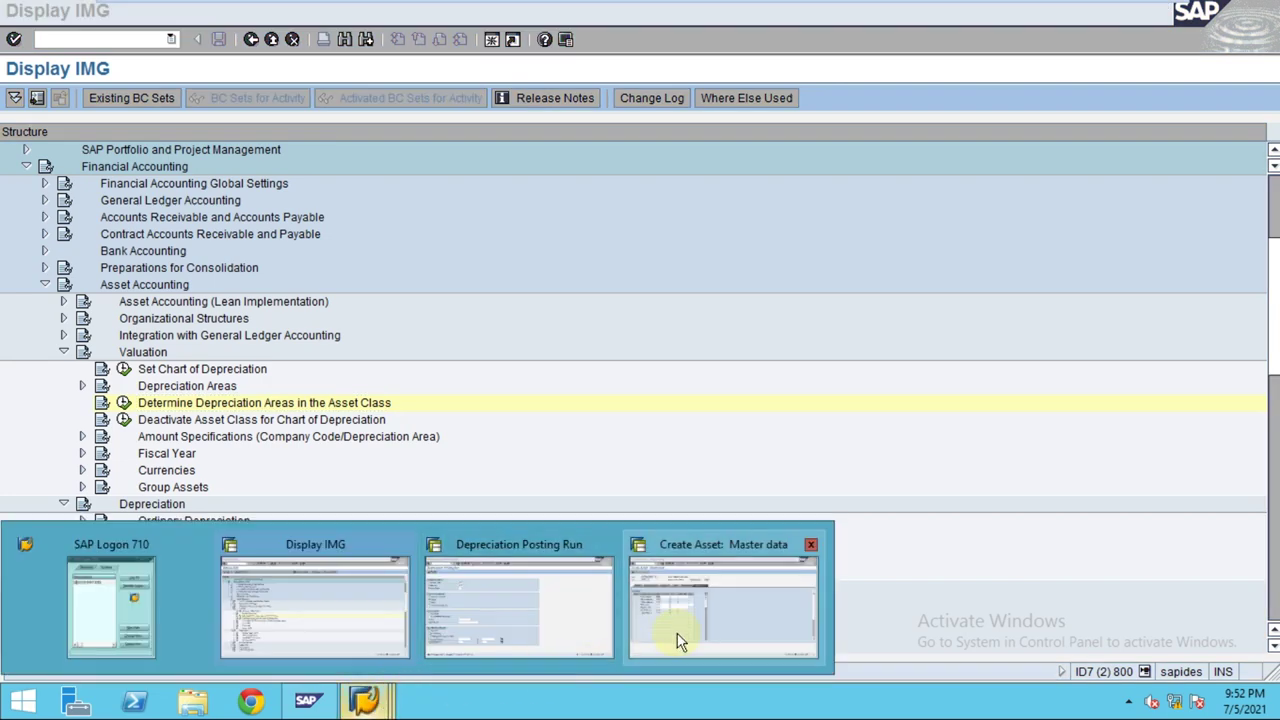
pyautogui.click(703, 620)
pyautogui.click(272, 40)
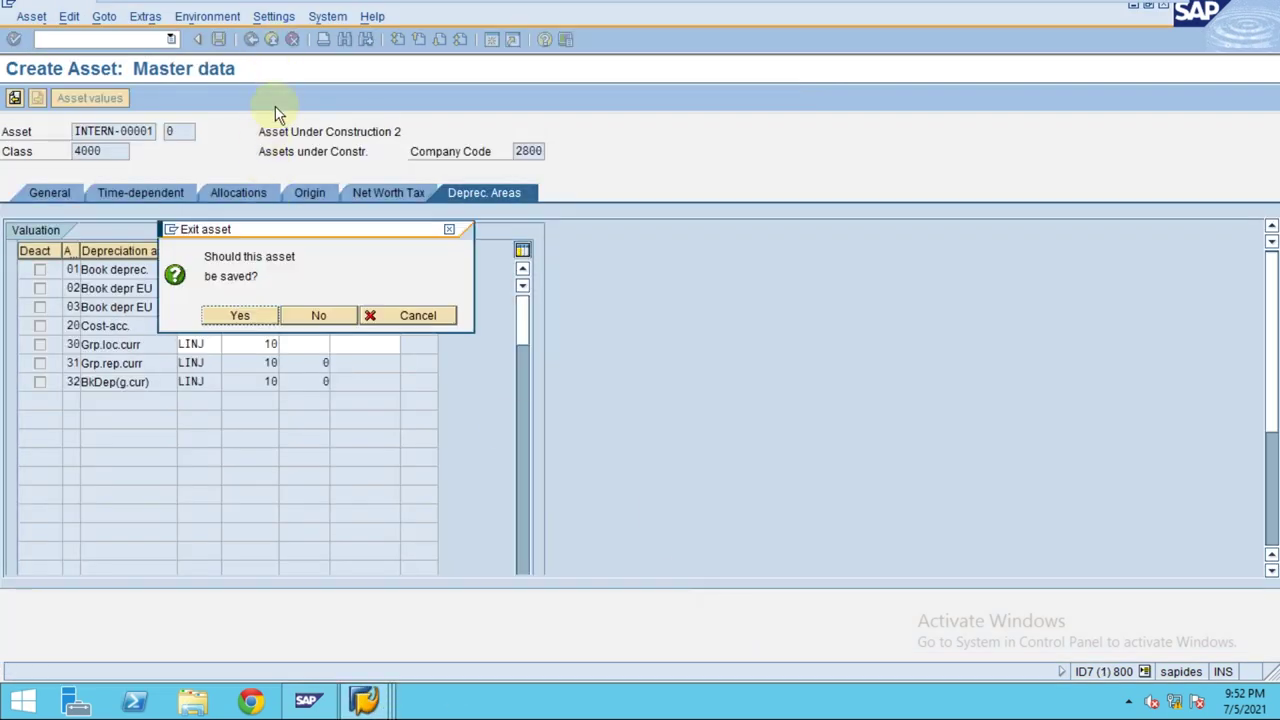
pyautogui.click(316, 314)
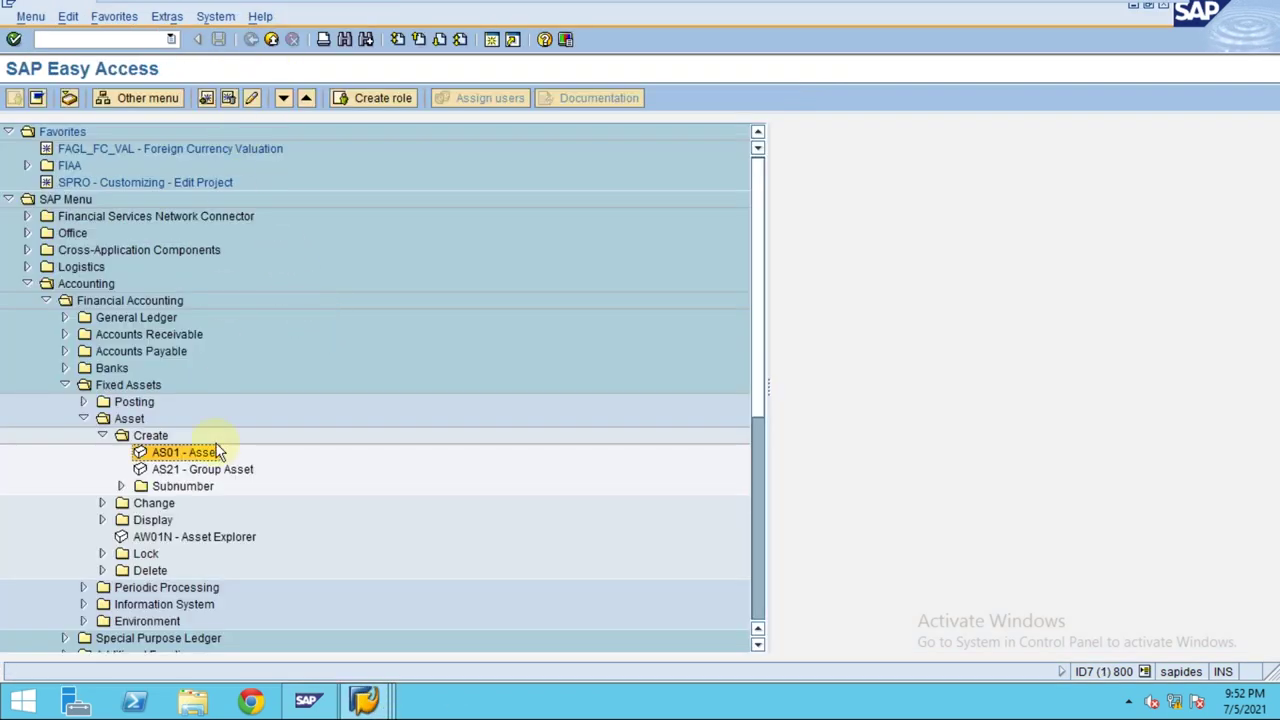
# Step: Start a class 4000 asset in AS01 described 'Asset Under Construction 2' and show its depreciation areas
pyautogui.doubleClick(200, 453)
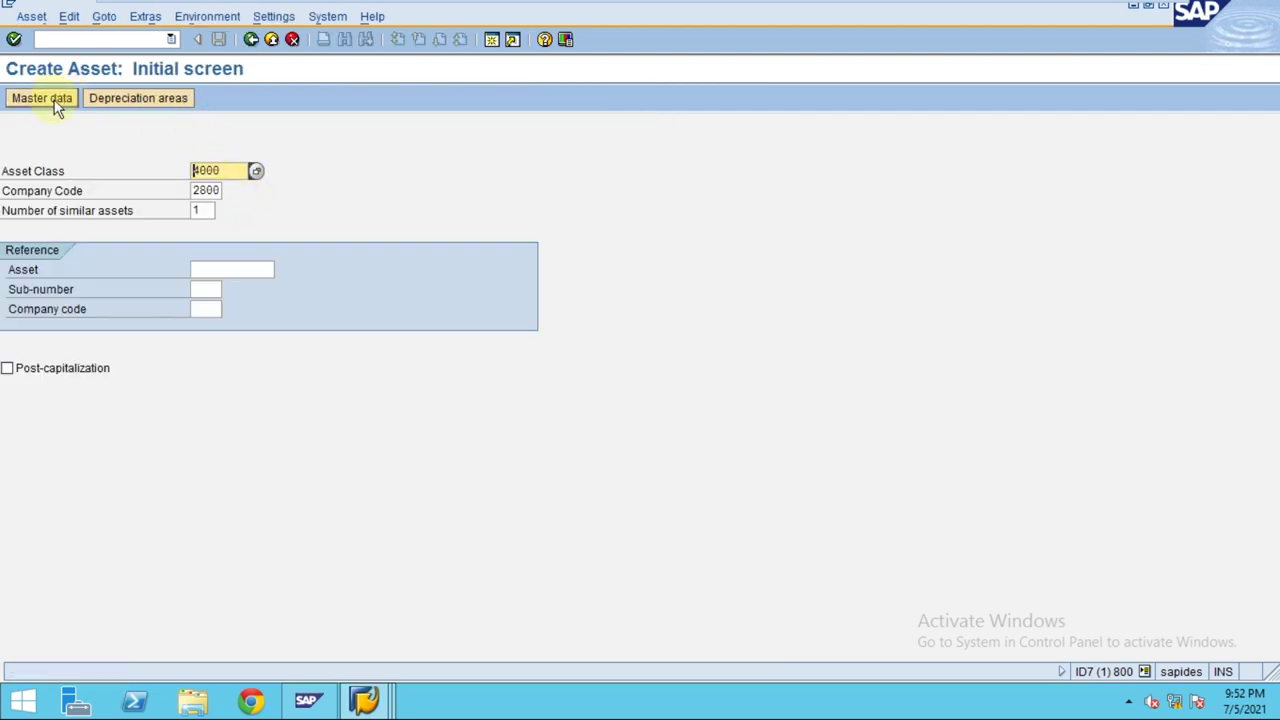
pyautogui.click(46, 92)
pyautogui.click(190, 258)
pyautogui.click(161, 193)
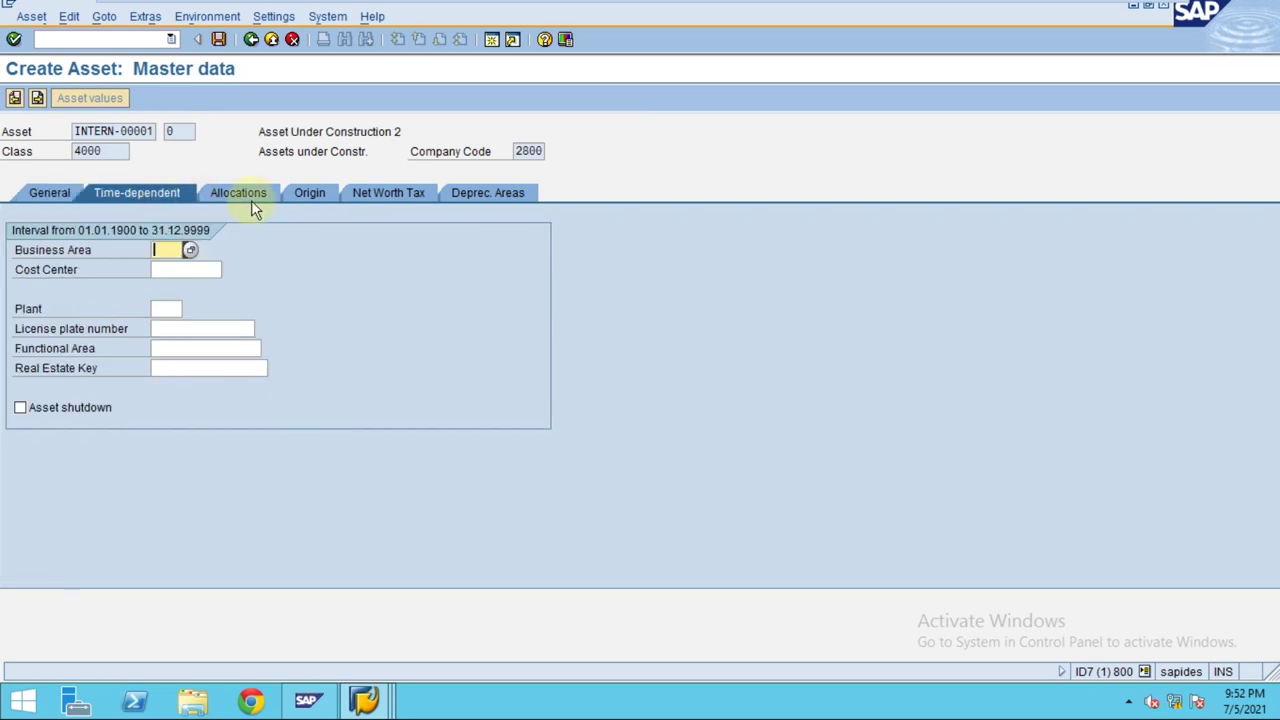
pyautogui.click(499, 187)
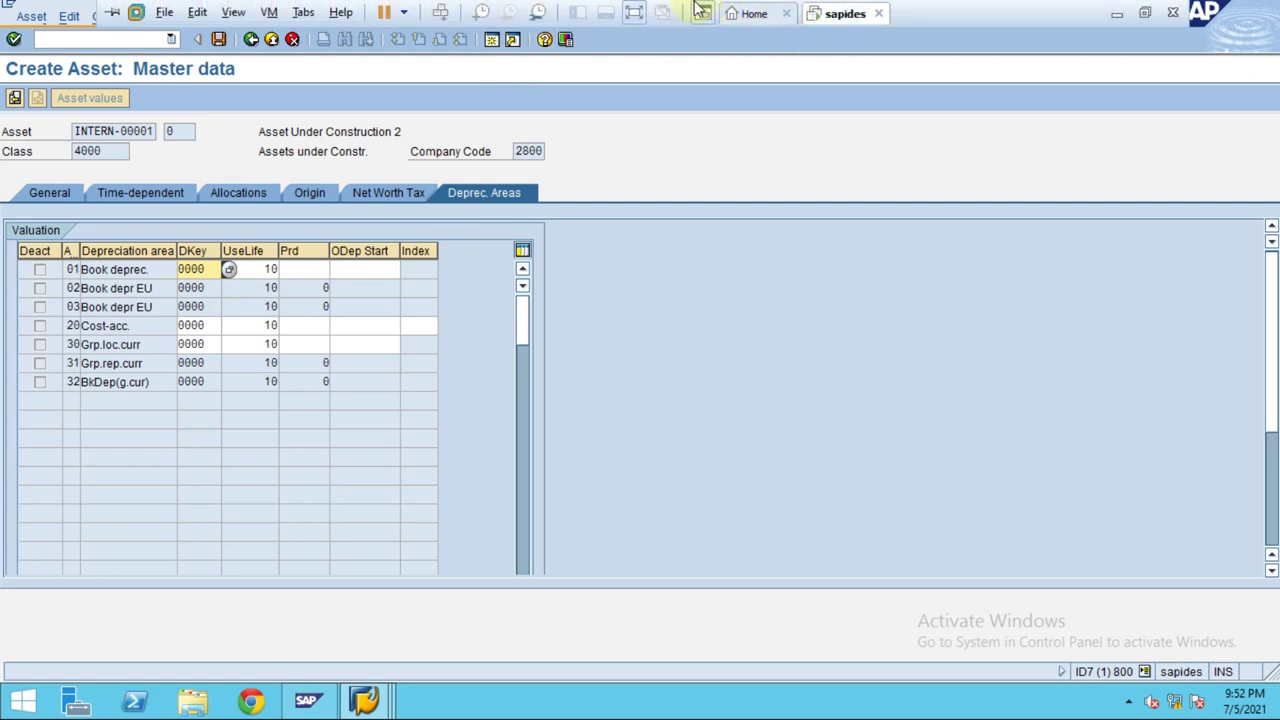
pyautogui.moveTo(785, 14)
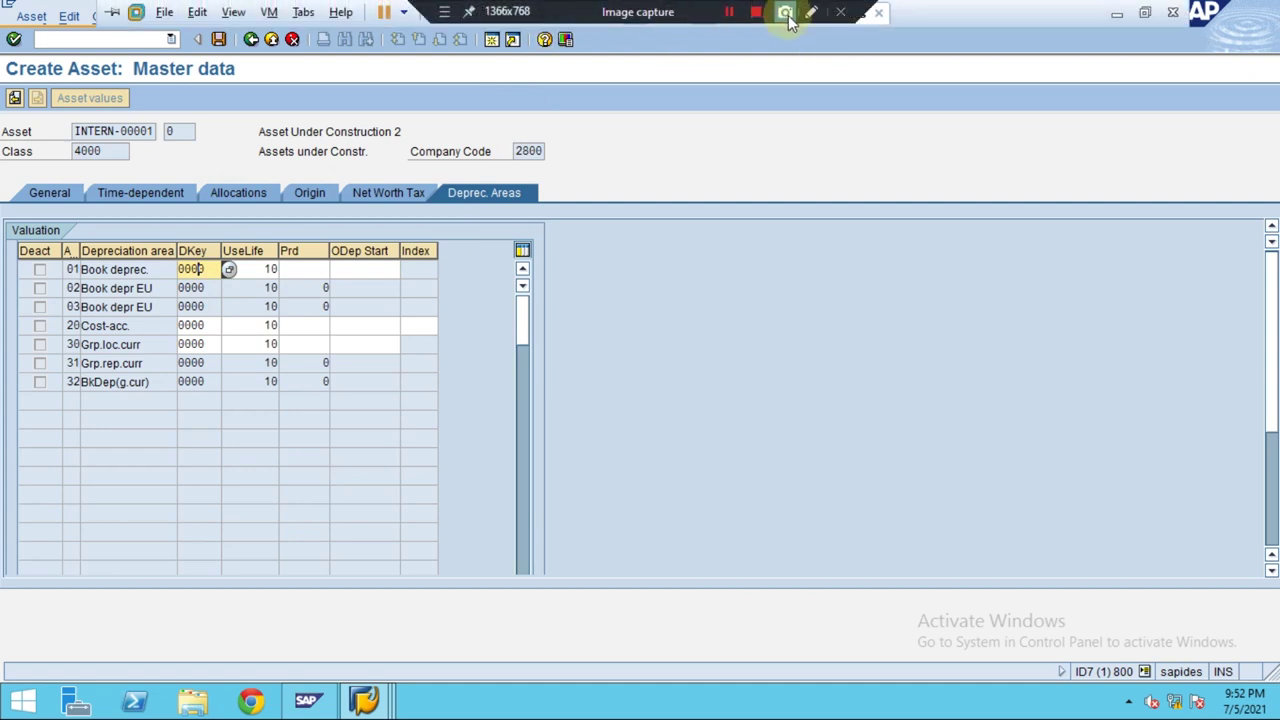
# Step: Inspect areas 01 and 03 useful life and confirm area 01's depreciation key is 0000
pyautogui.click(812, 20)
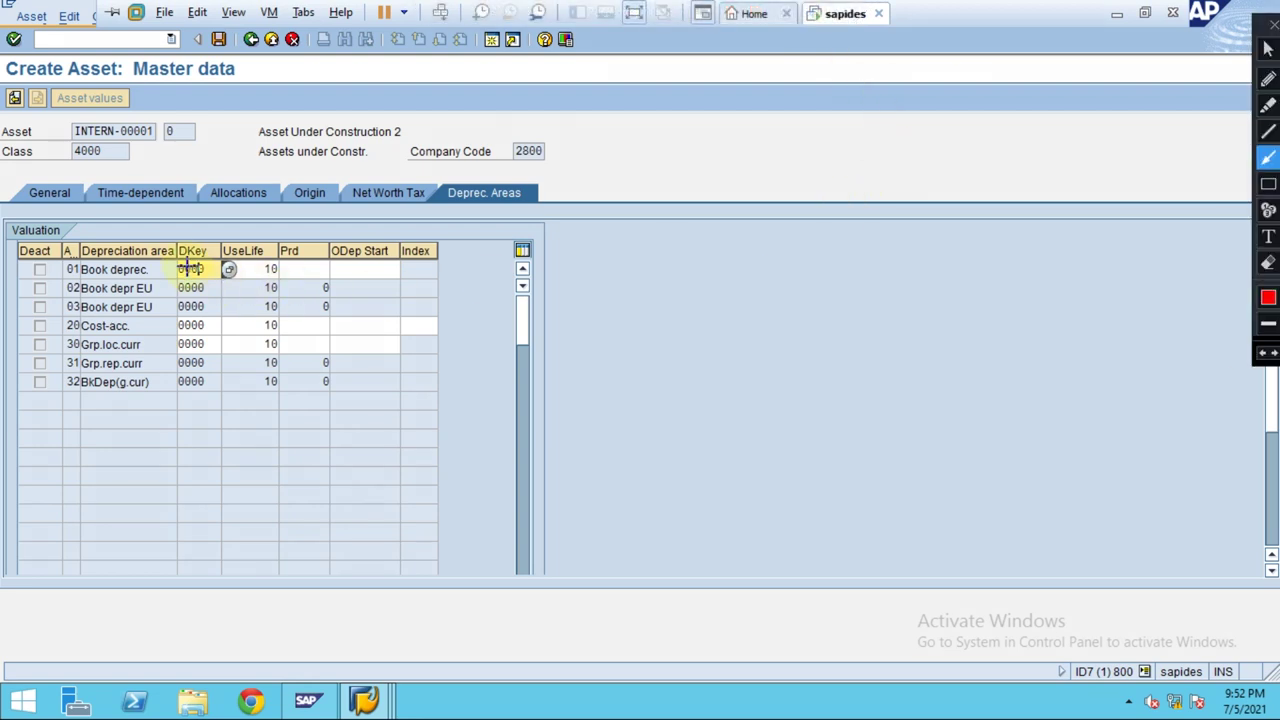
pyautogui.moveTo(170, 236); pyautogui.dragTo(186, 256)
pyautogui.press('Escape')
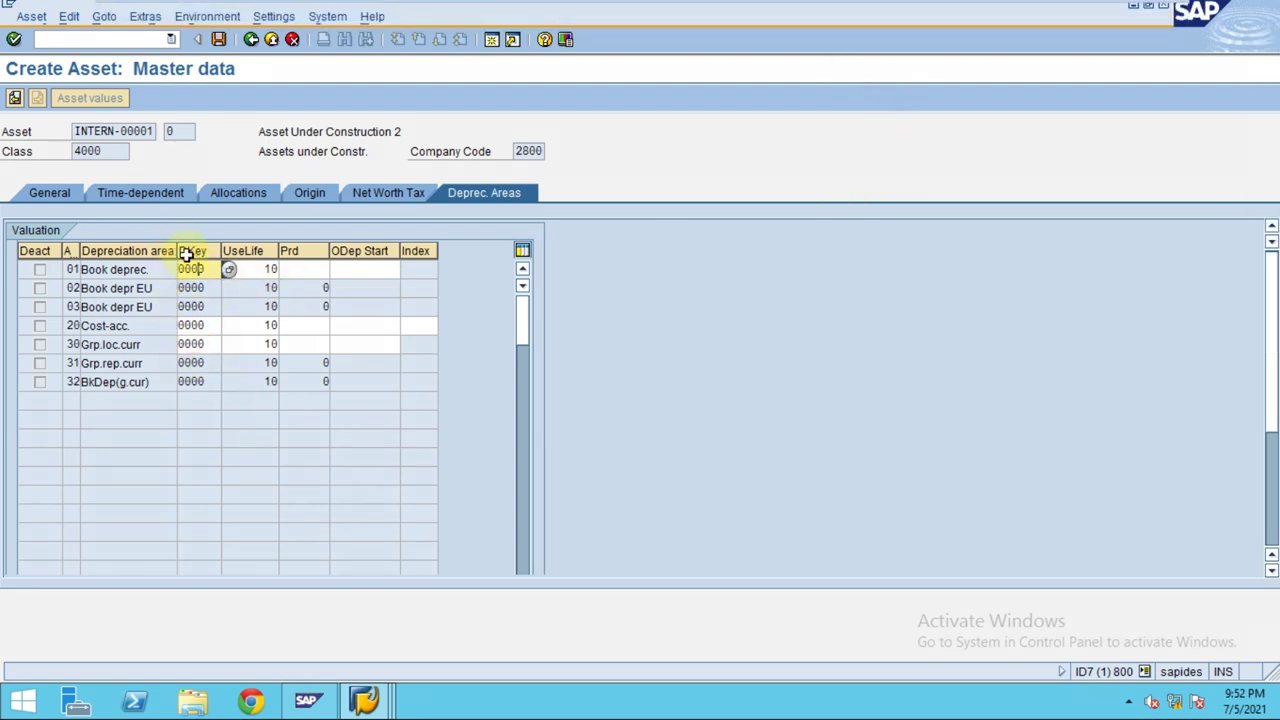
pyautogui.click(305, 321)
pyautogui.doubleClick(270, 268)
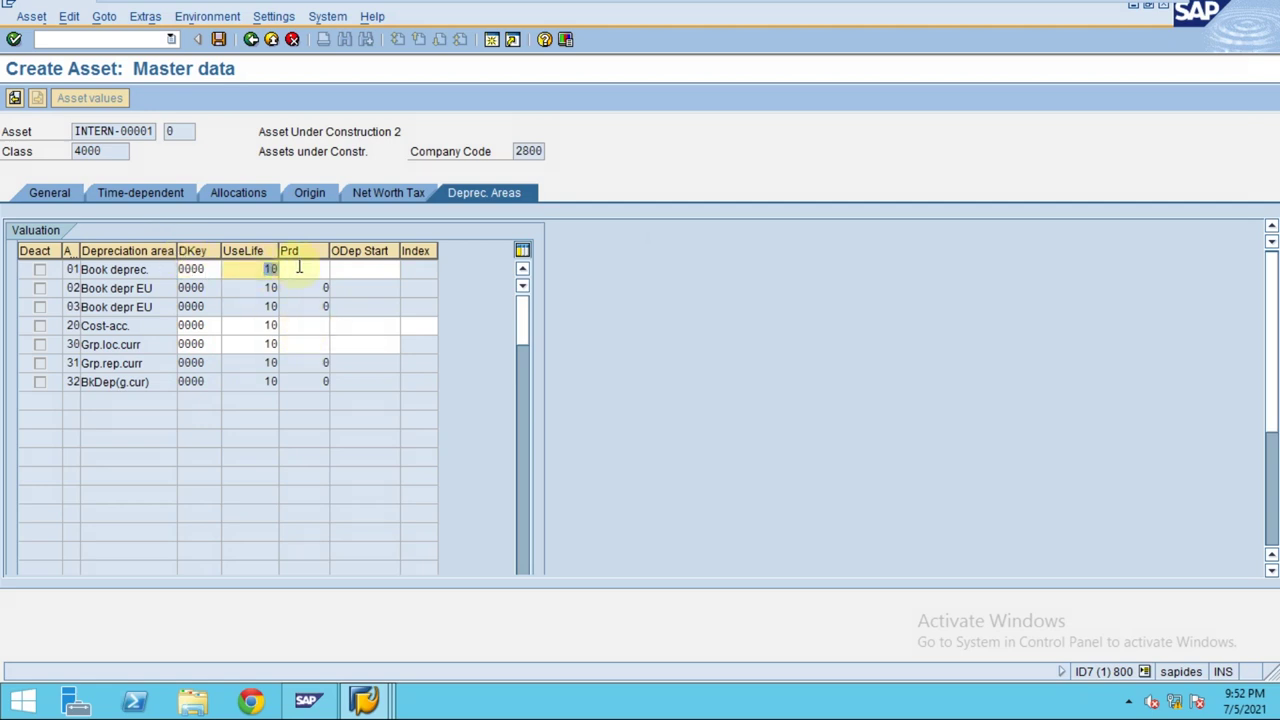
pyautogui.doubleClick(256, 306)
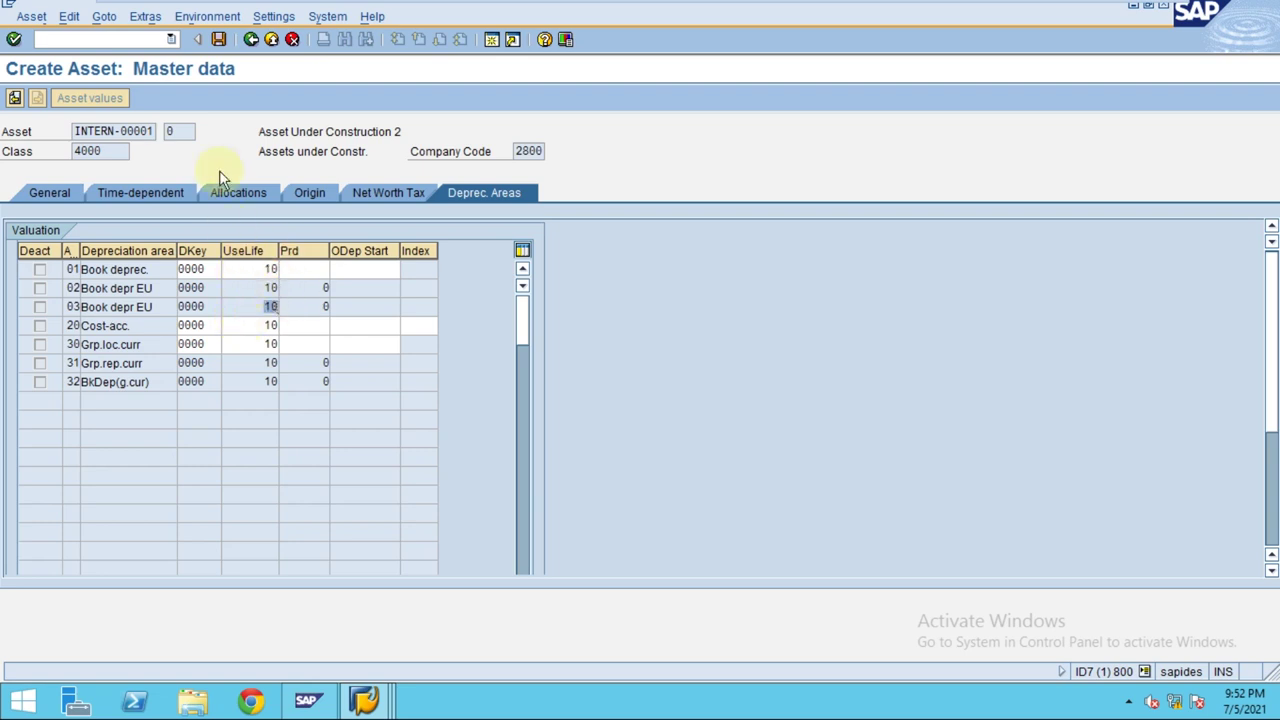
pyautogui.click(192, 268)
pyautogui.moveTo(205, 269); pyautogui.dragTo(172, 269)
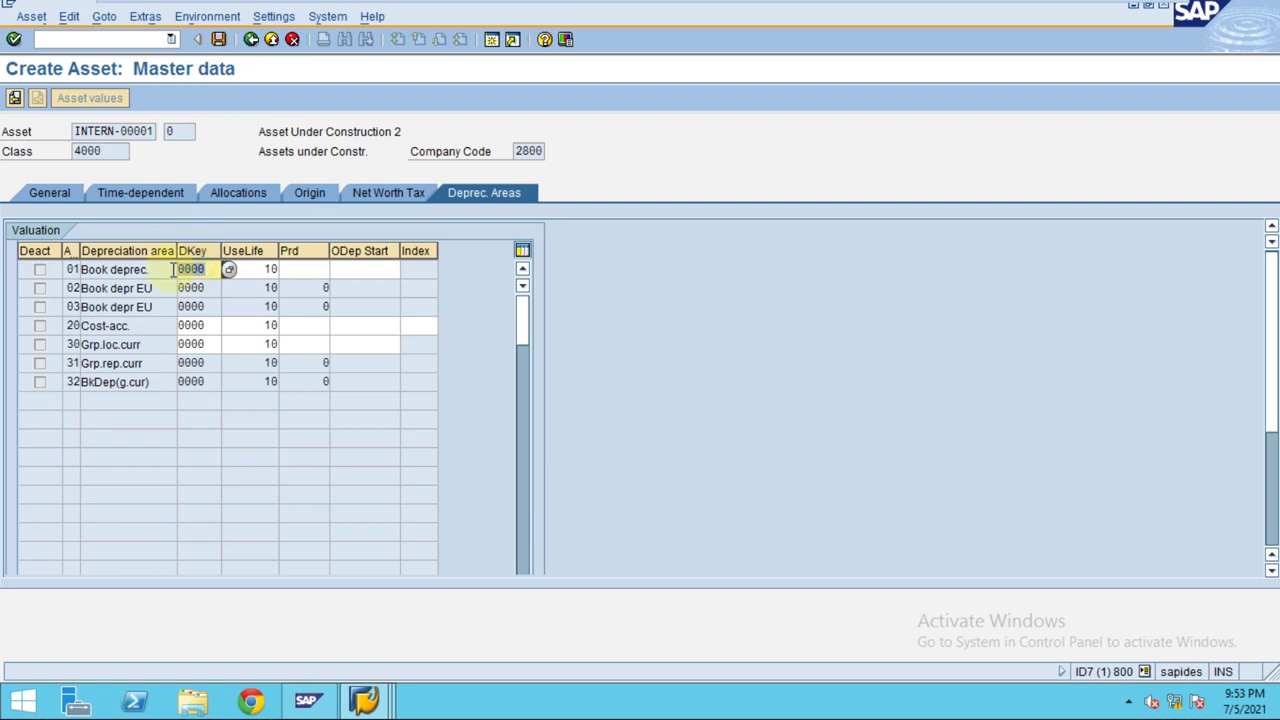
# Step: Save the asset as 4001, return to Easy Access, and clear the stray command-field text
pyautogui.click(219, 39)
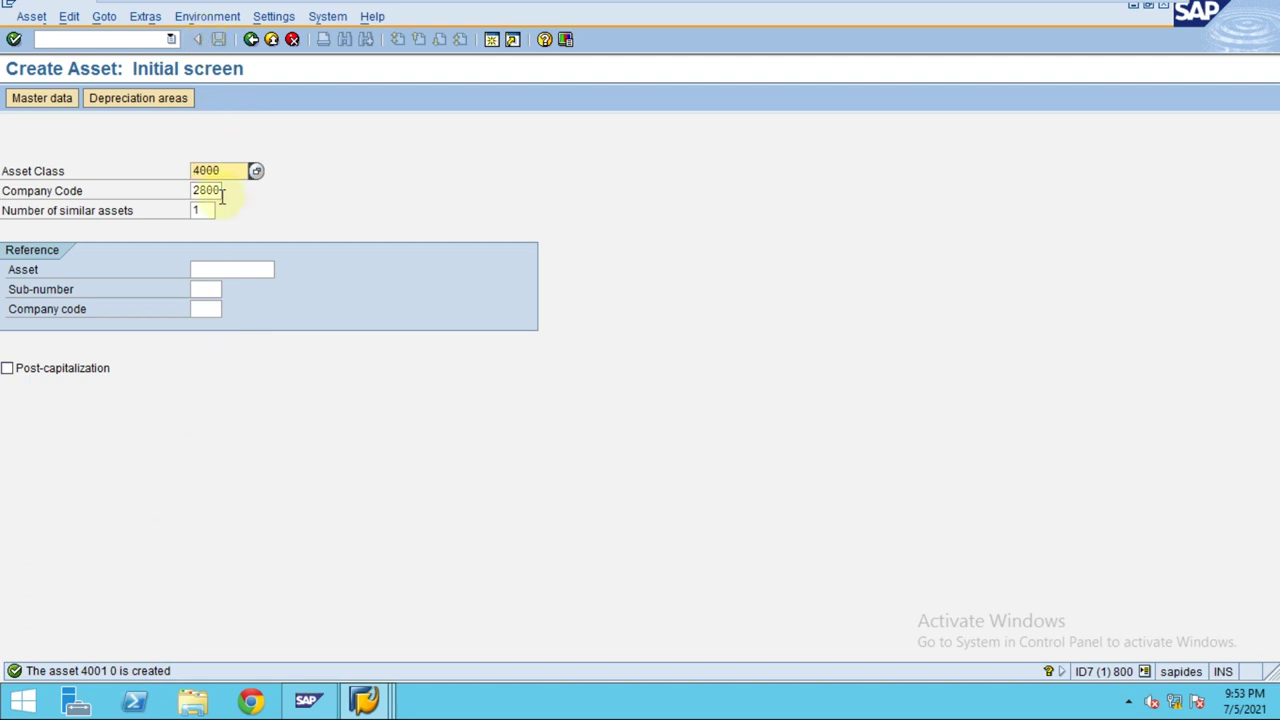
pyautogui.click(272, 40)
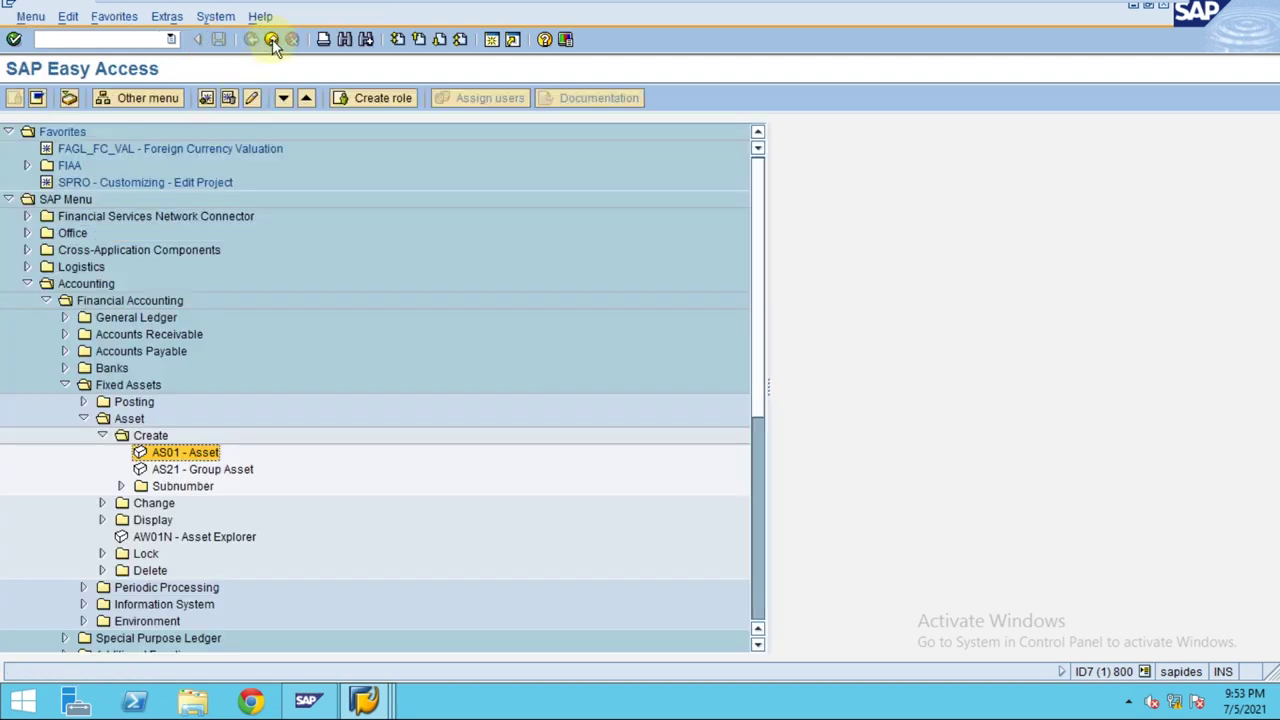
pyautogui.click(145, 40)
pyautogui.write('f-')
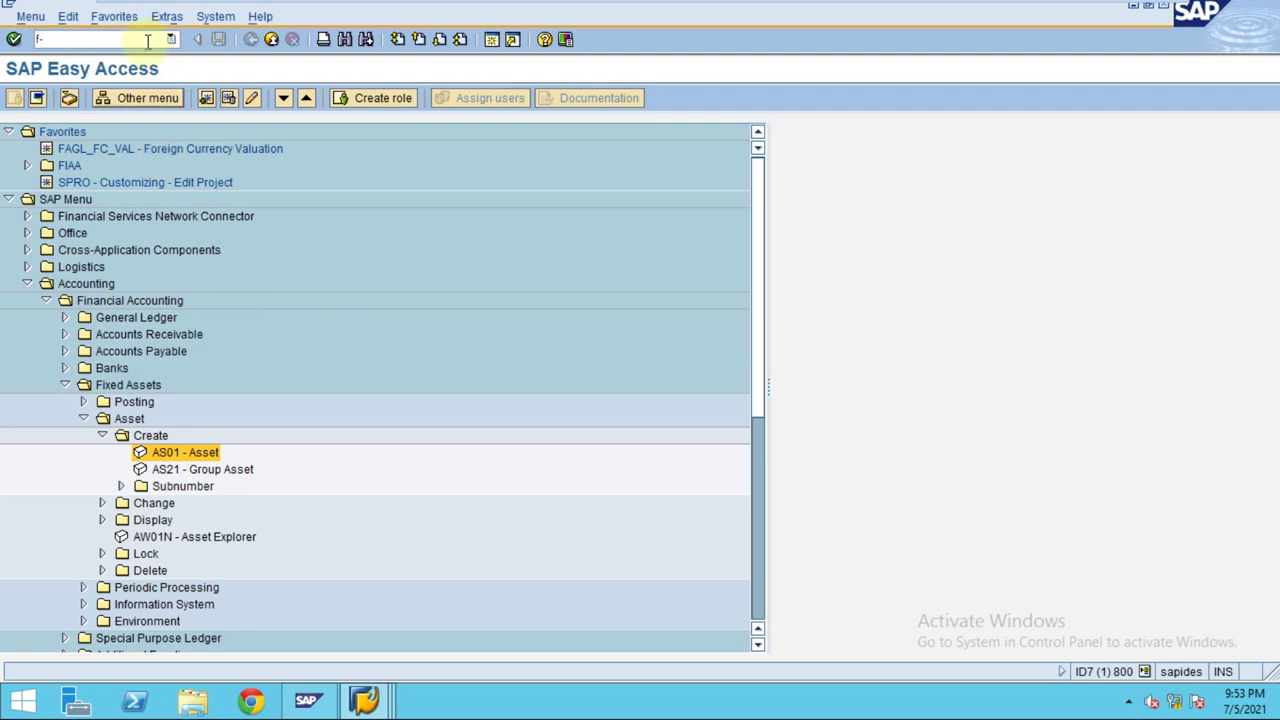
pyautogui.click(144, 40)
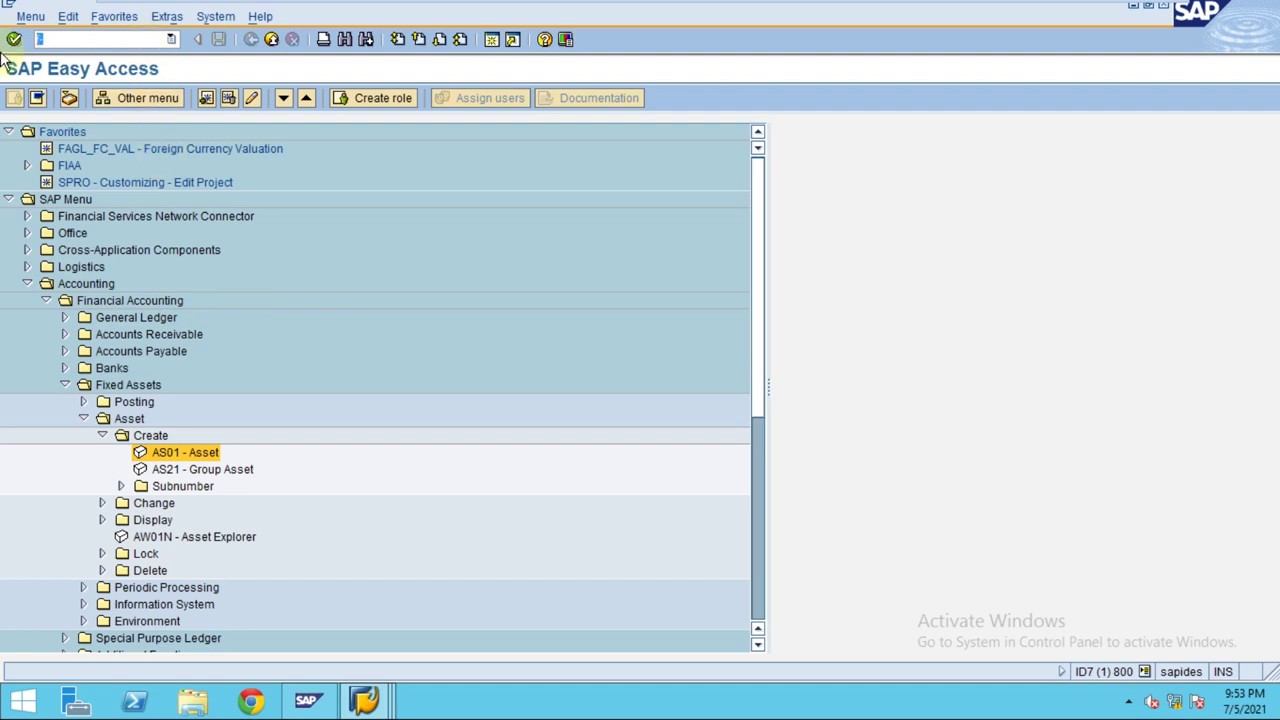
pyautogui.press('BackSpace')
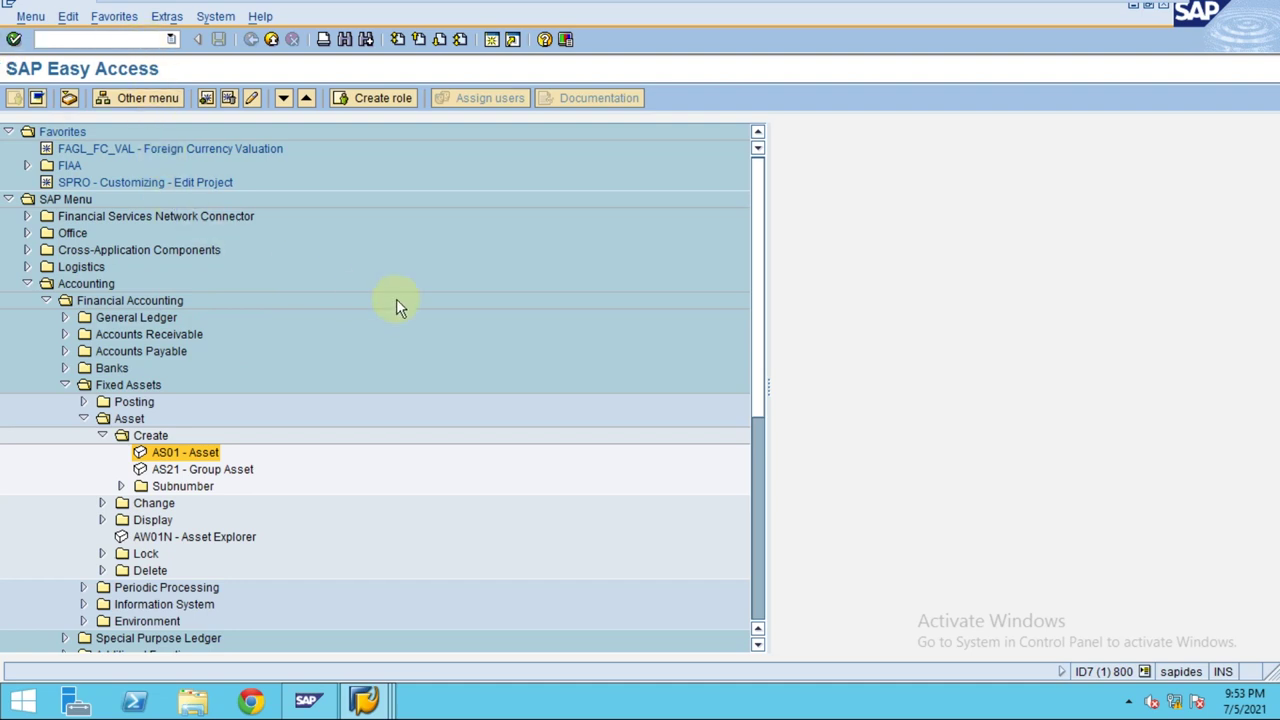